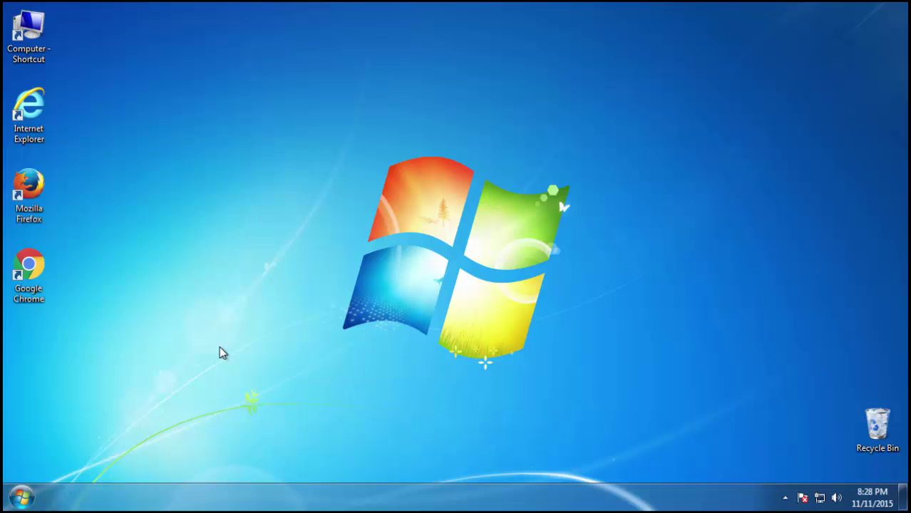
Uninstall Bright Light 1.00 from Programs and Features, sorted by newest install date.
{"action": "left_click", "coordinate": [207, 287]}
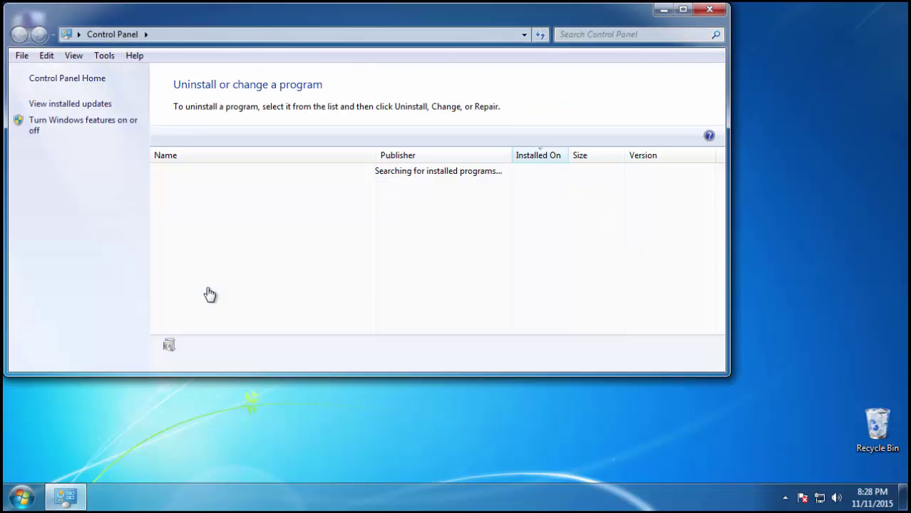
{"action": "left_click", "coordinate": [531, 155]}
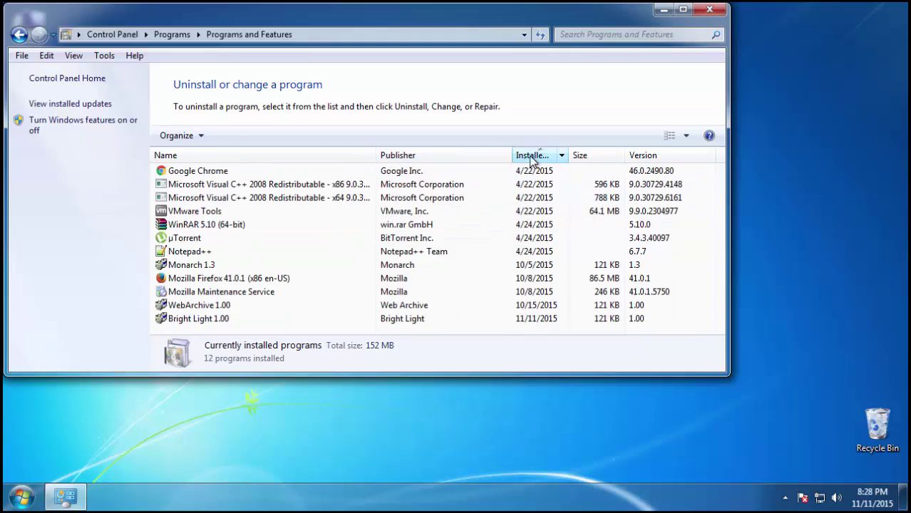
{"action": "left_click", "coordinate": [537, 156]}
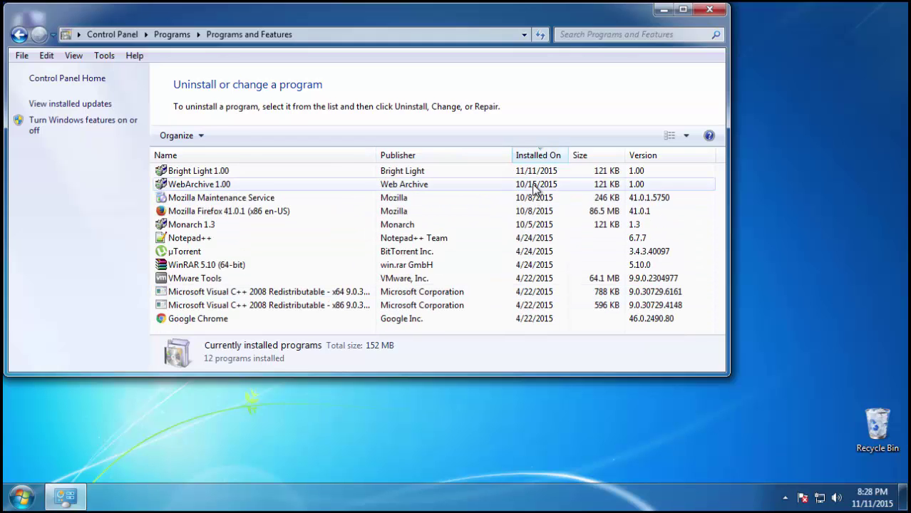
{"action": "left_click", "coordinate": [218, 172]}
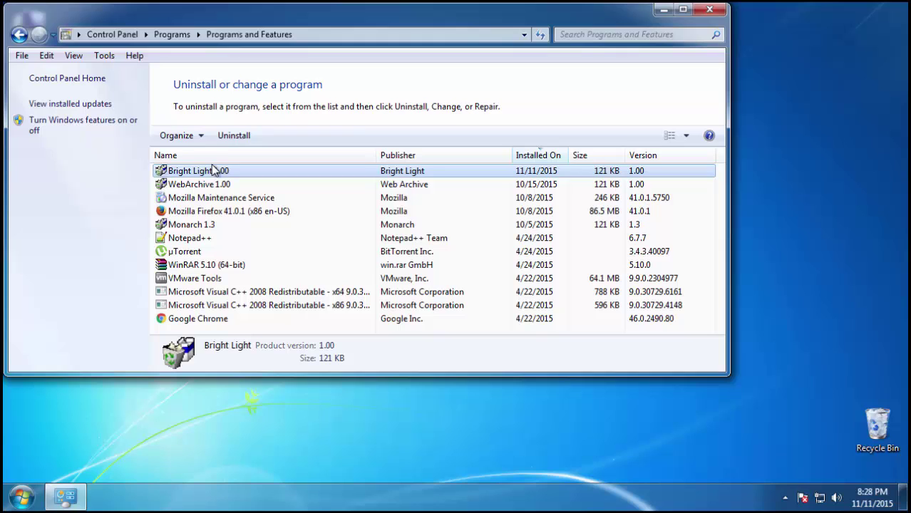
{"action": "left_click", "coordinate": [236, 140]}
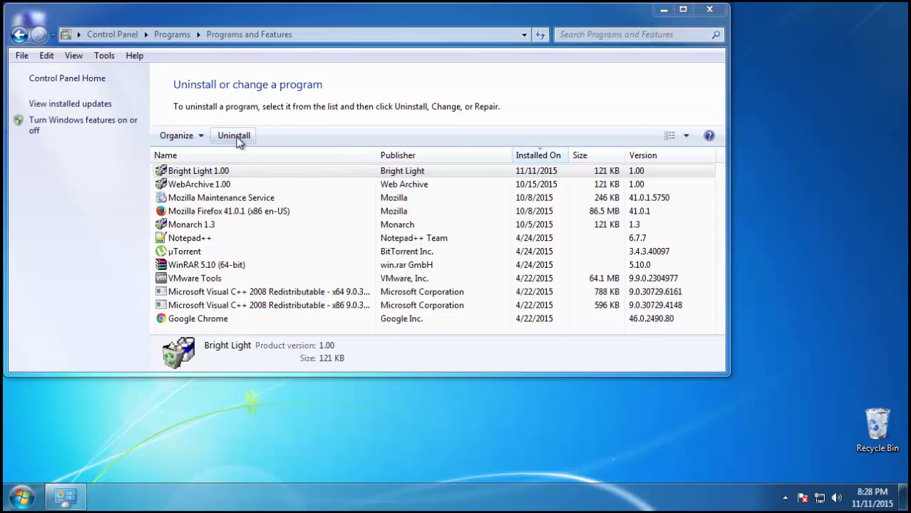
{"action": "left_click", "coordinate": [533, 377]}
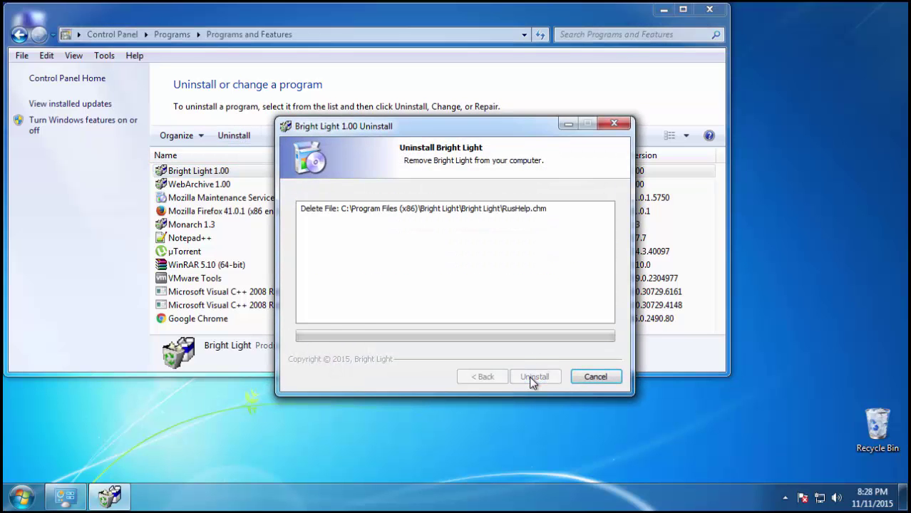
{"action": "left_click", "coordinate": [533, 377]}
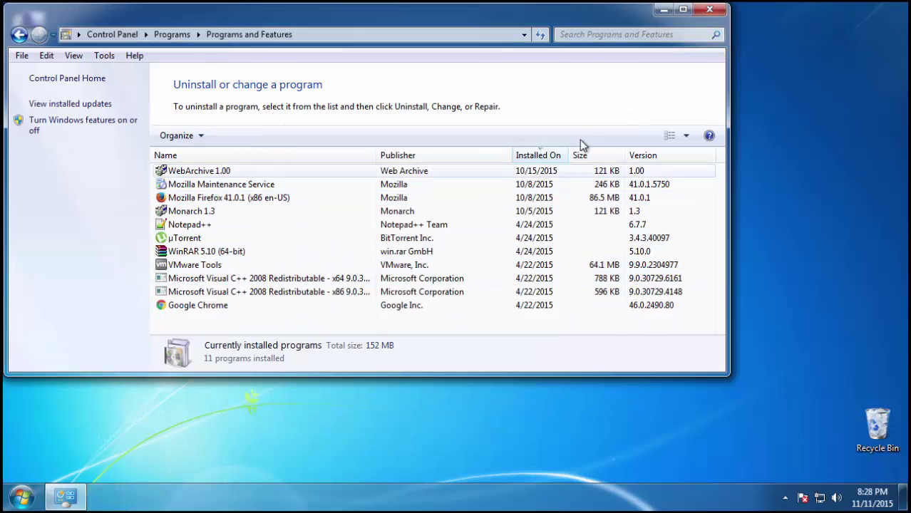
Close the installed-programs list and restart Windows into Safe Mode.
{"action": "left_click", "coordinate": [710, 11]}
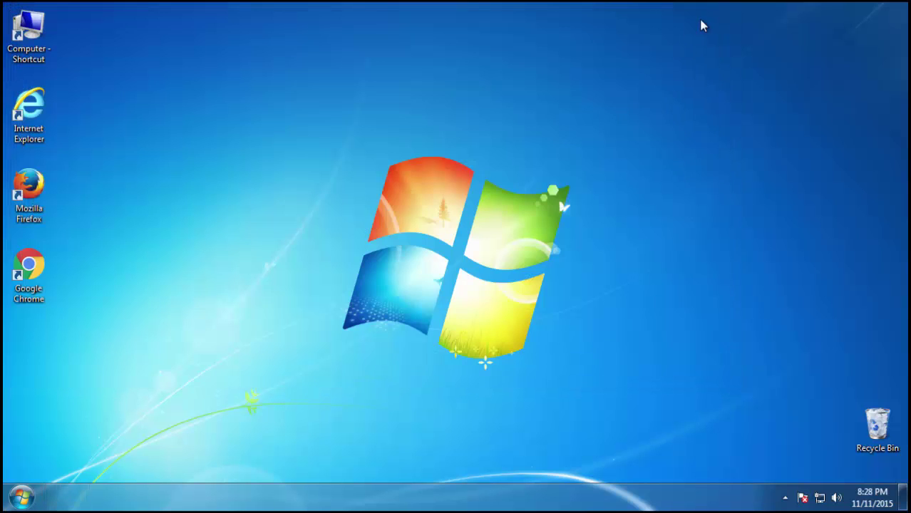
{"action": "left_click", "coordinate": [22, 495]}
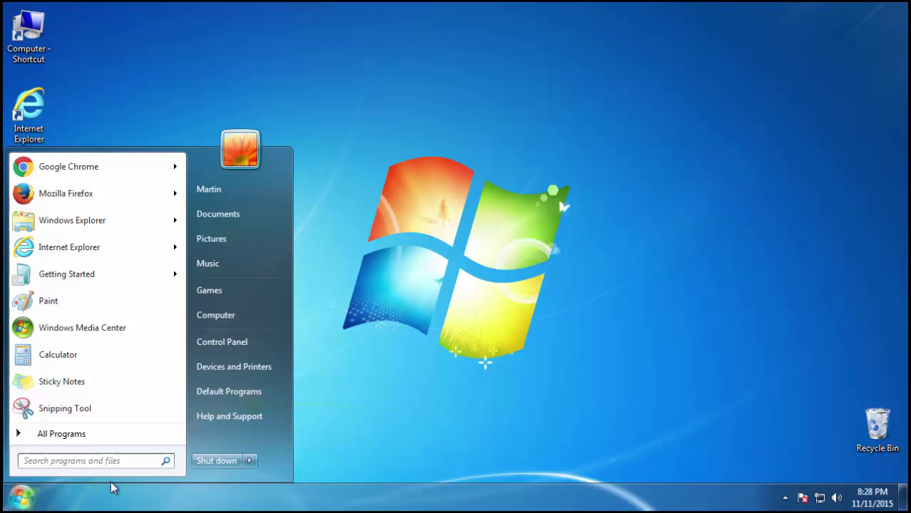
{"action": "left_click", "coordinate": [250, 461]}
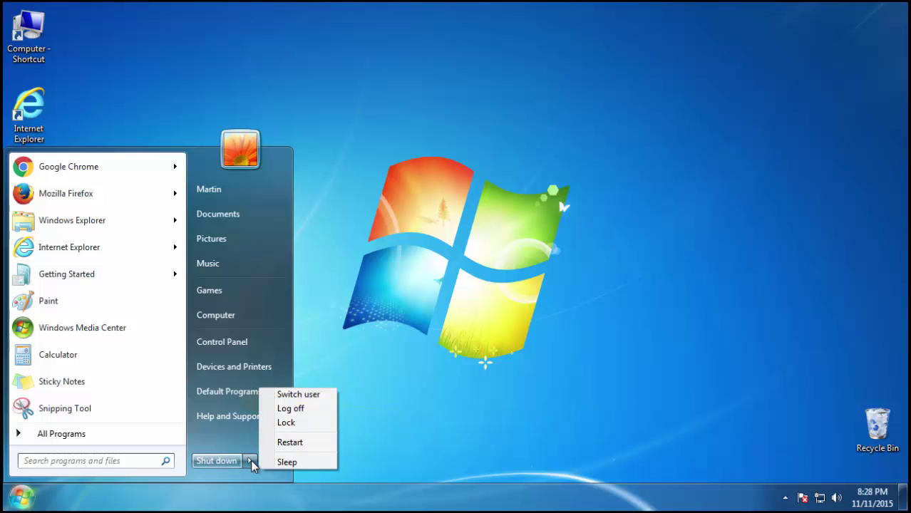
{"action": "left_click", "coordinate": [289, 443]}
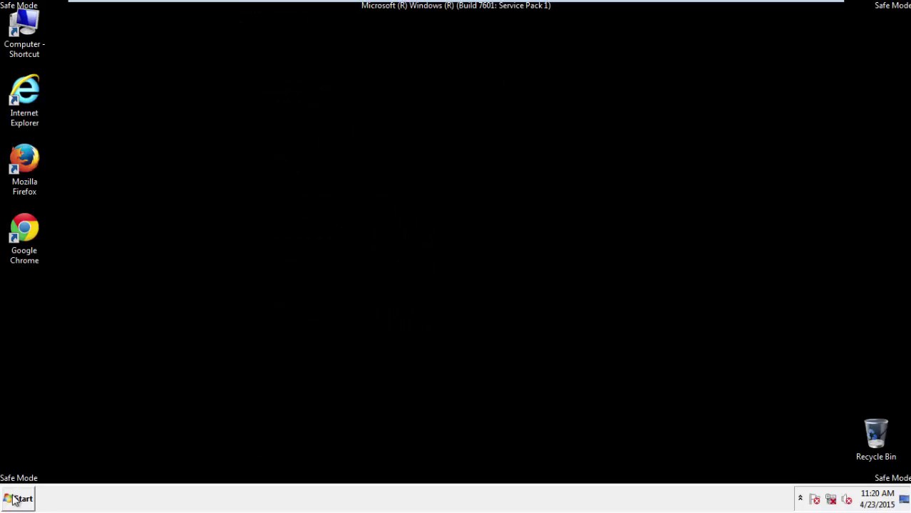
Launch Registry Editor by searching 'regedit' from the Start menu.
{"action": "left_click", "coordinate": [14, 501]}
{"action": "left_click", "coordinate": [42, 470]}
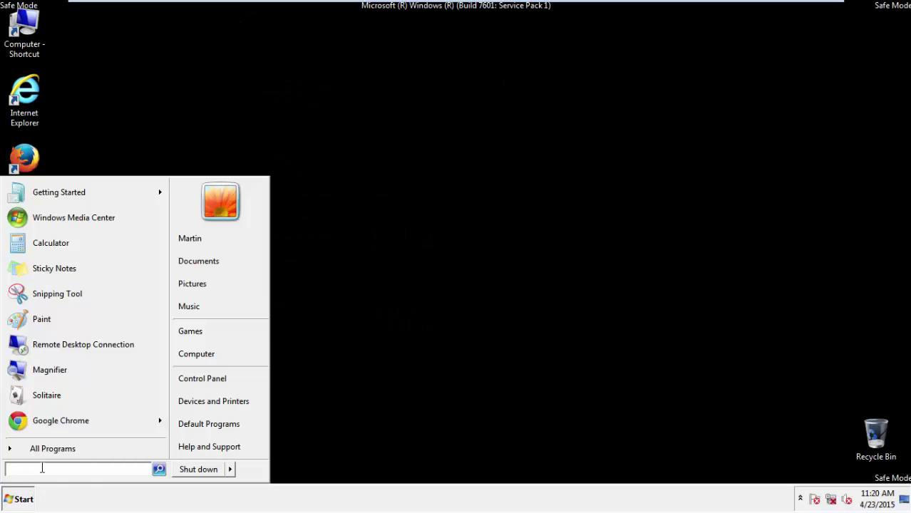
{"action": "type", "text": "regedit"}
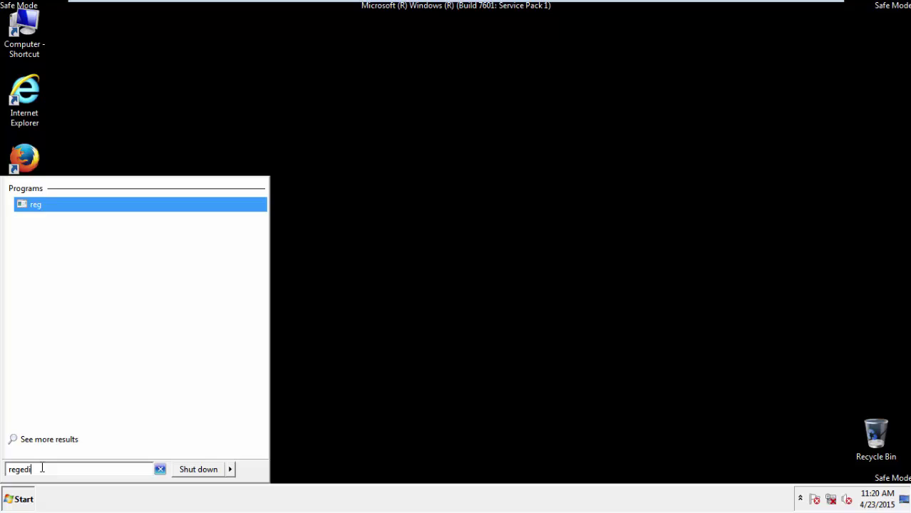
{"action": "key", "text": "Return"}
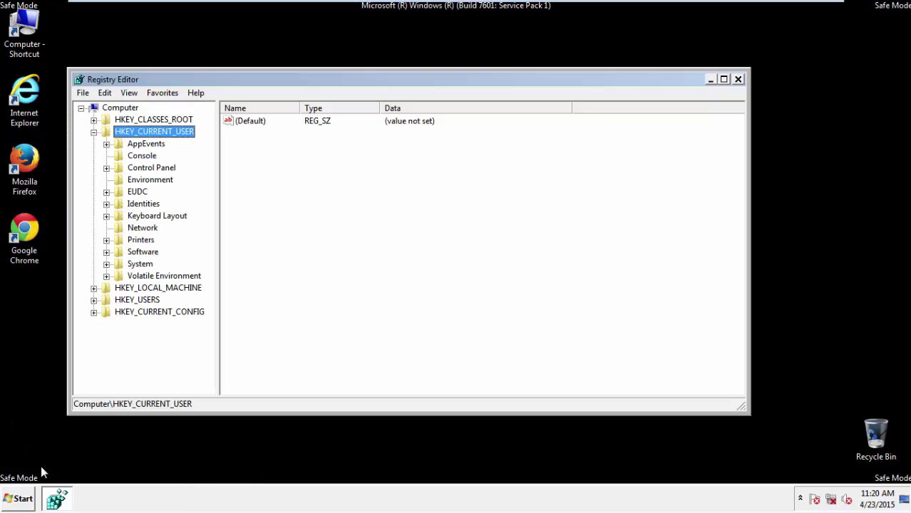
Navigate to HKEY_CURRENT_USER\Software\Microsoft\Internet Explorer\Main to show its values.
{"action": "left_click", "coordinate": [94, 132]}
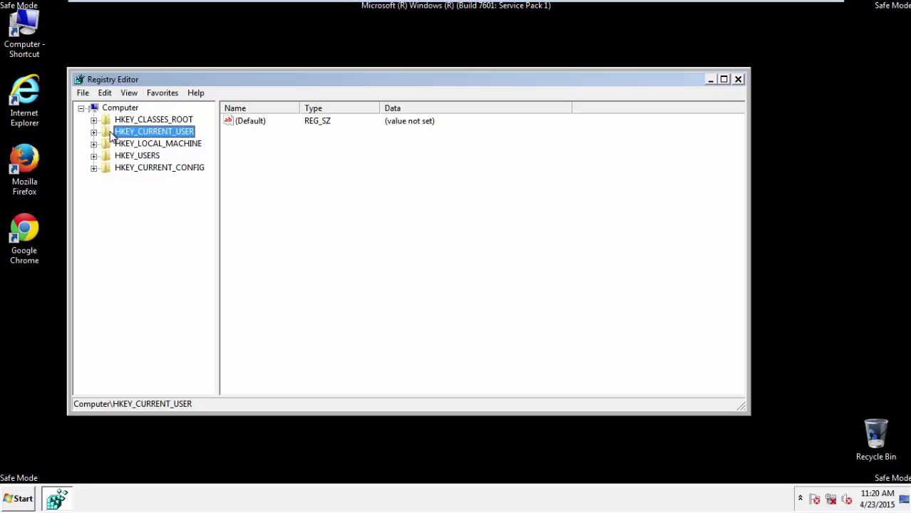
{"action": "double_click", "coordinate": [150, 134]}
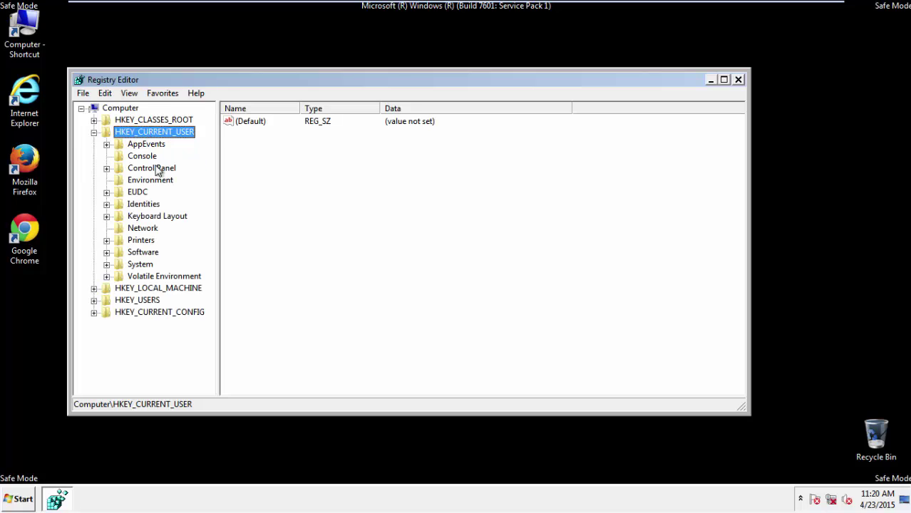
{"action": "double_click", "coordinate": [144, 253]}
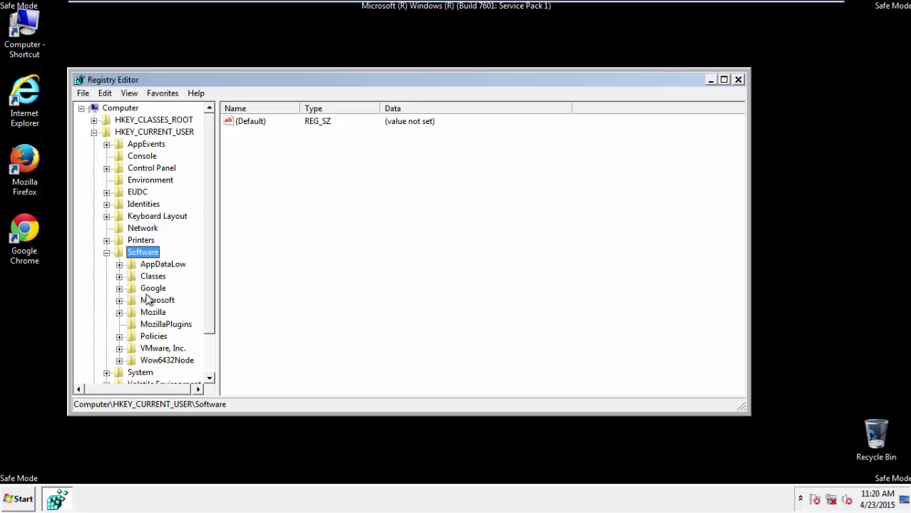
{"action": "double_click", "coordinate": [150, 302]}
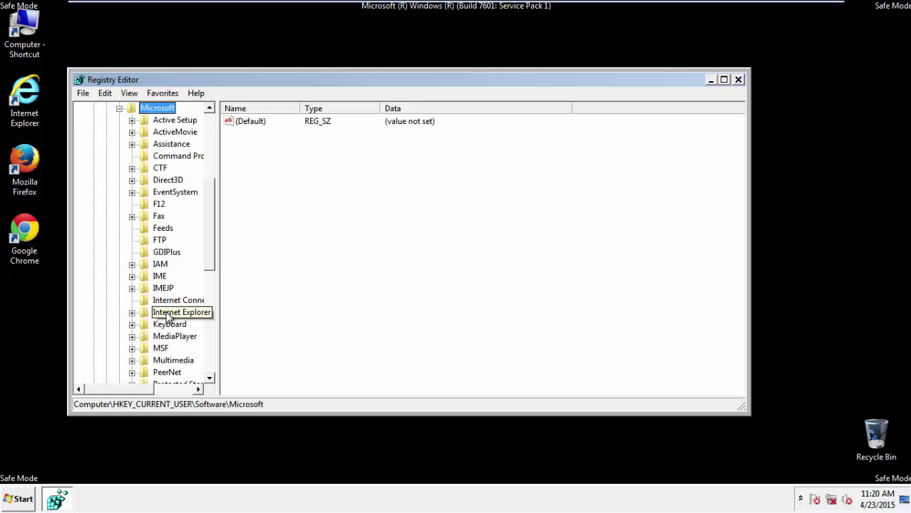
{"action": "double_click", "coordinate": [168, 313]}
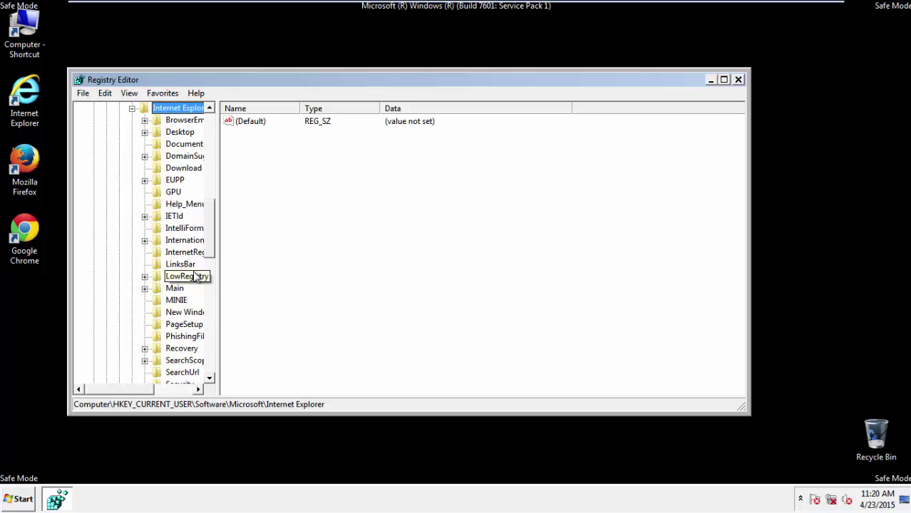
{"action": "scroll", "coordinate": [212, 245], "scroll_direction": "down", "scroll_amount": 1}
{"action": "scroll", "coordinate": [210, 250], "scroll_direction": "down", "scroll_amount": 1}
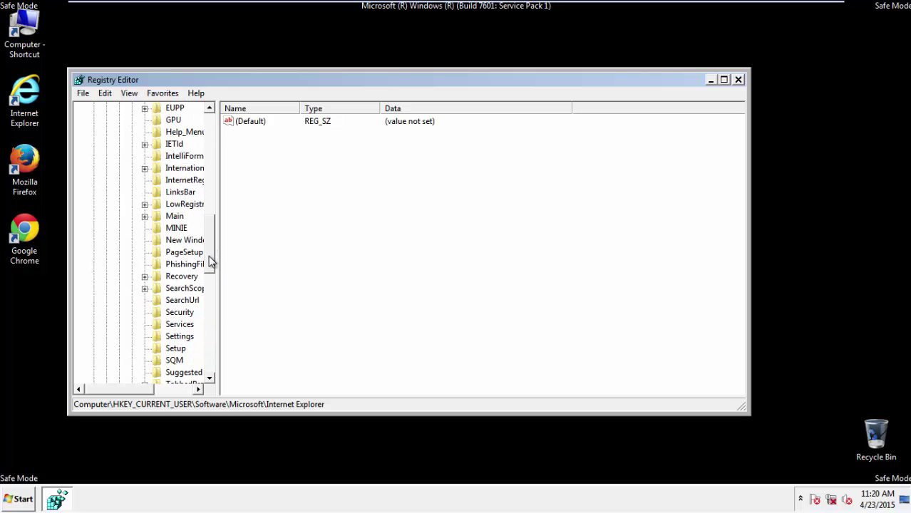
{"action": "left_click", "coordinate": [174, 217]}
{"action": "double_click", "coordinate": [174, 217]}
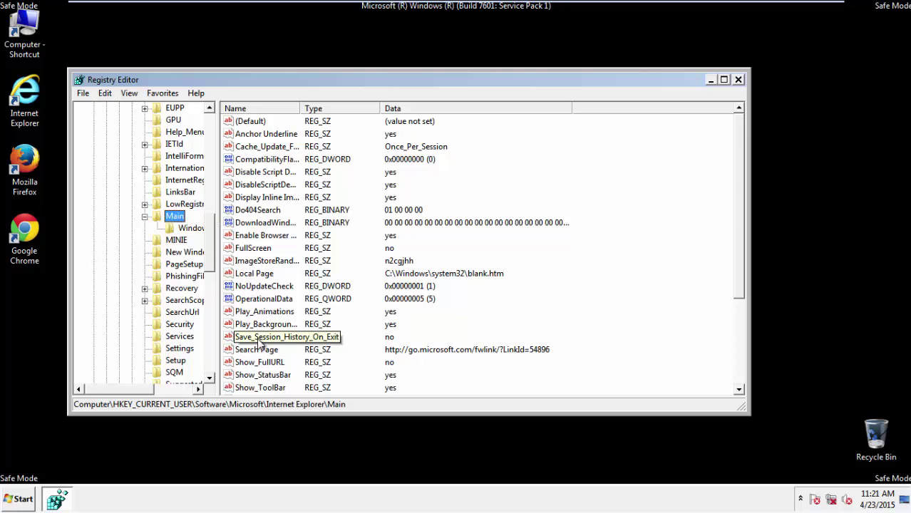
{"action": "scroll", "coordinate": [258, 344], "scroll_direction": "down", "scroll_amount": 3}
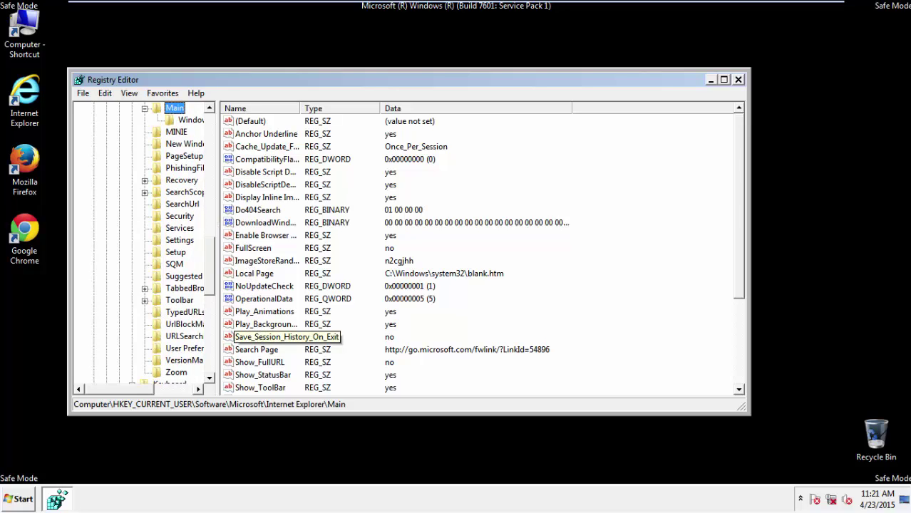
{"action": "left_click_drag", "start_coordinate": [735, 265], "coordinate": [735, 345]}
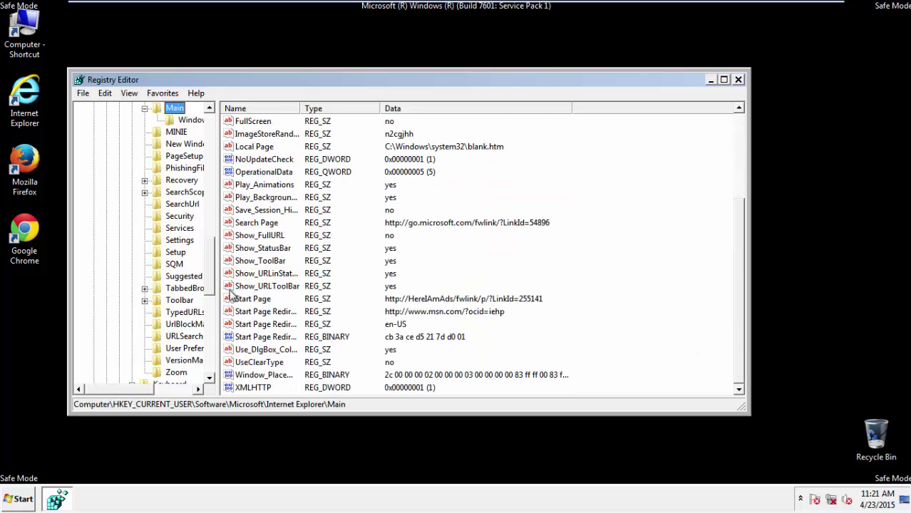
Delete the Start Page value pointing to HereIAmAds and confirm.
{"action": "left_click", "coordinate": [258, 300]}
{"action": "right_click", "coordinate": [250, 302]}
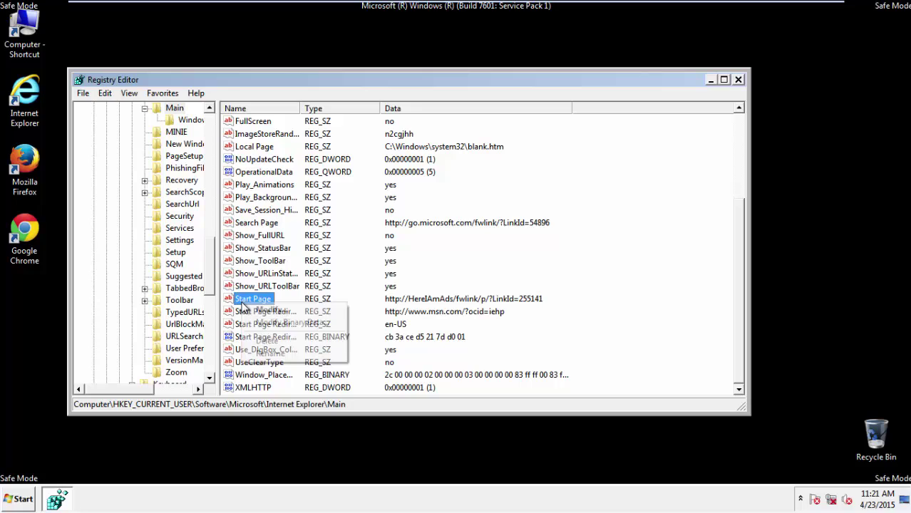
{"action": "left_click", "coordinate": [266, 341]}
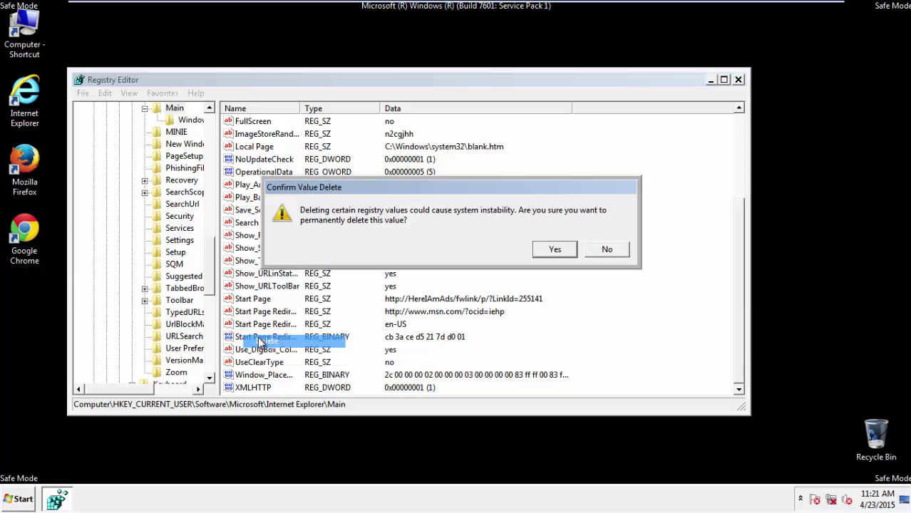
{"action": "left_click", "coordinate": [550, 249]}
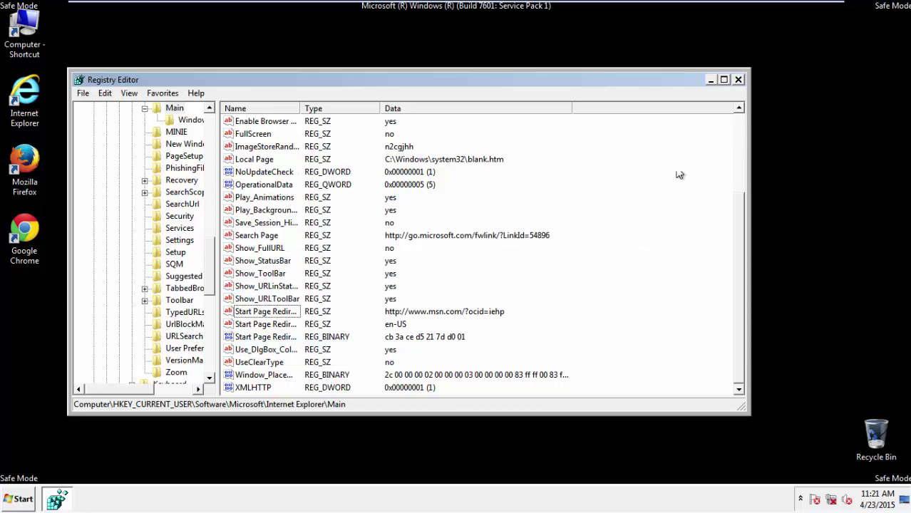
Close Registry Editor, launch Firefox, dismiss the default-browser prompt and show the menu bar.
{"action": "left_click", "coordinate": [738, 81]}
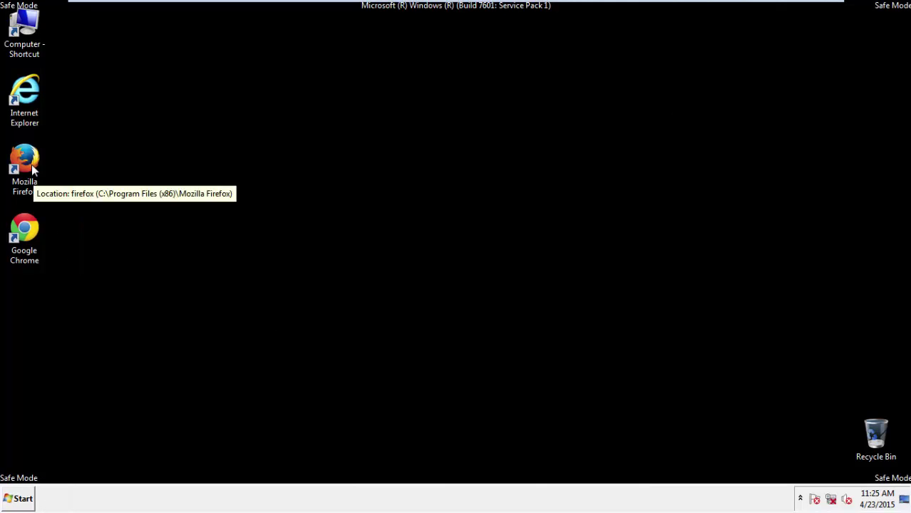
{"action": "double_click", "coordinate": [33, 167]}
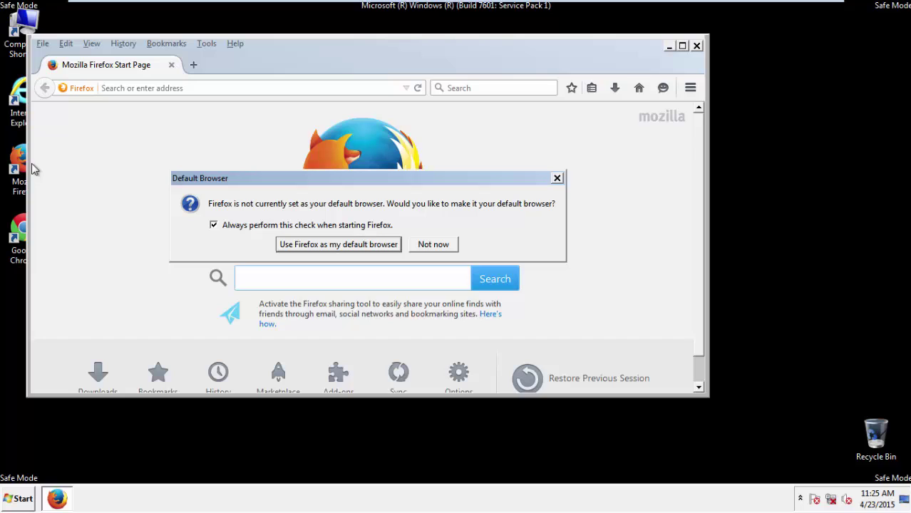
{"action": "left_click", "coordinate": [433, 245]}
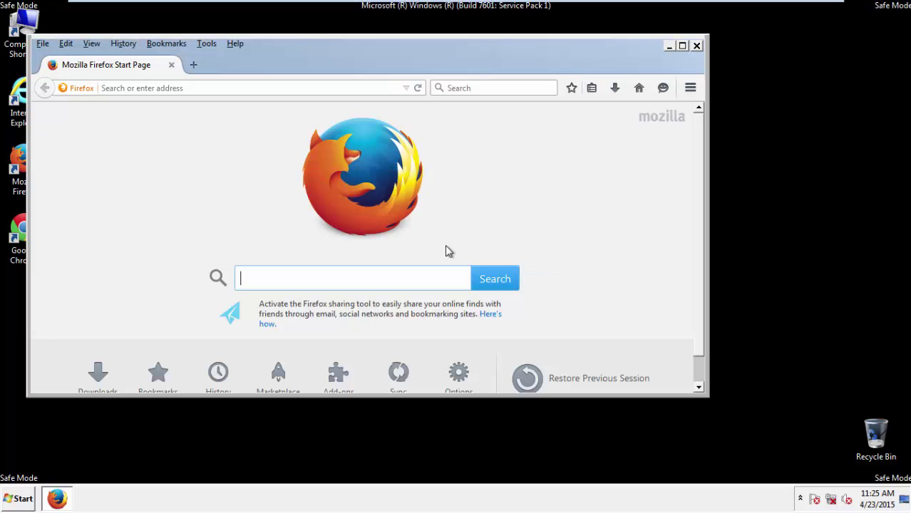
{"action": "right_click", "coordinate": [280, 56]}
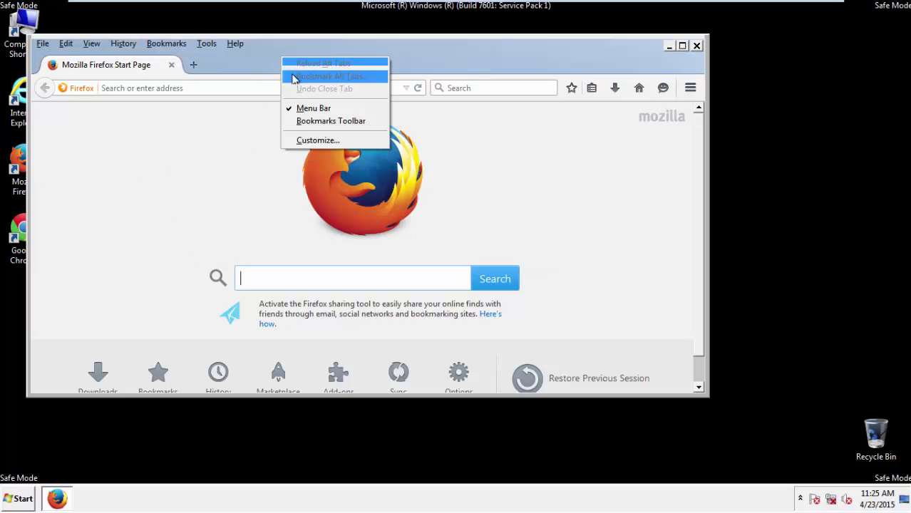
{"action": "left_click", "coordinate": [306, 109]}
{"action": "right_click", "coordinate": [288, 60]}
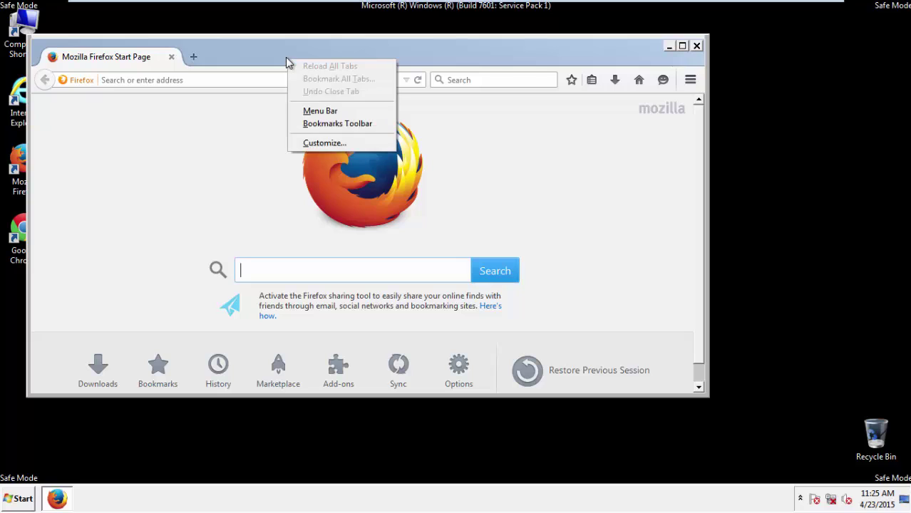
{"action": "left_click", "coordinate": [305, 108]}
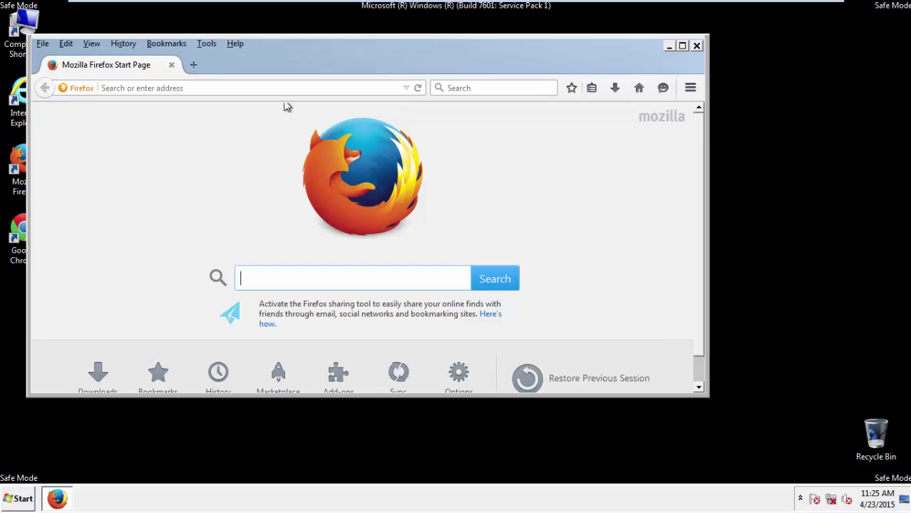
Clear Firefox's recent history for Everything, including Site Preferences.
{"action": "left_click", "coordinate": [128, 46]}
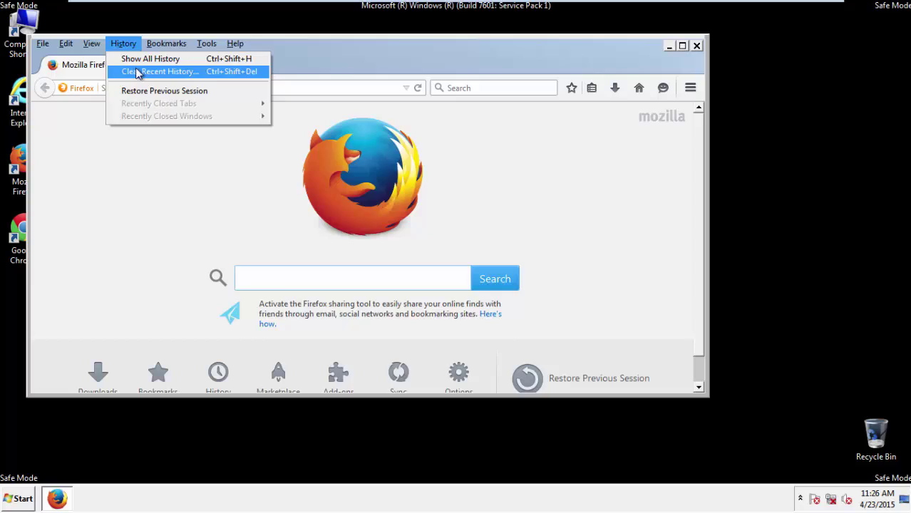
{"action": "left_click", "coordinate": [138, 72]}
{"action": "left_click", "coordinate": [339, 198]}
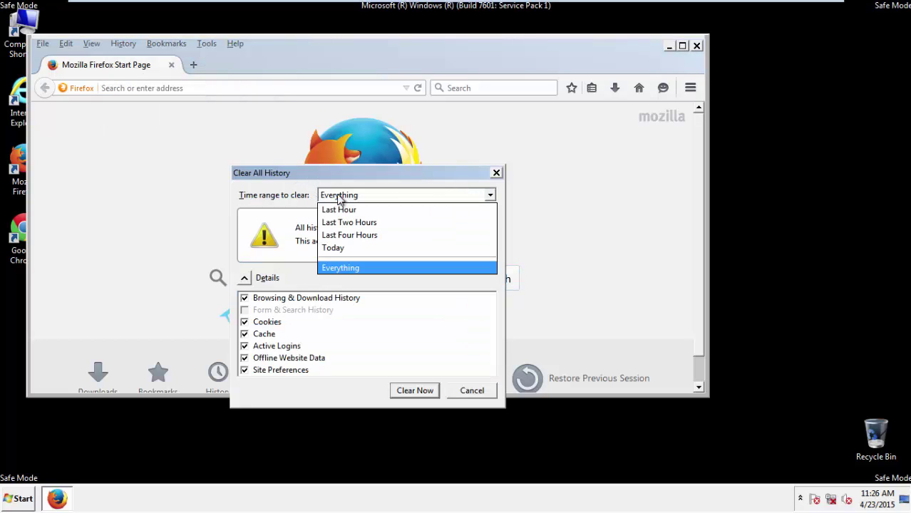
{"action": "left_click", "coordinate": [344, 267]}
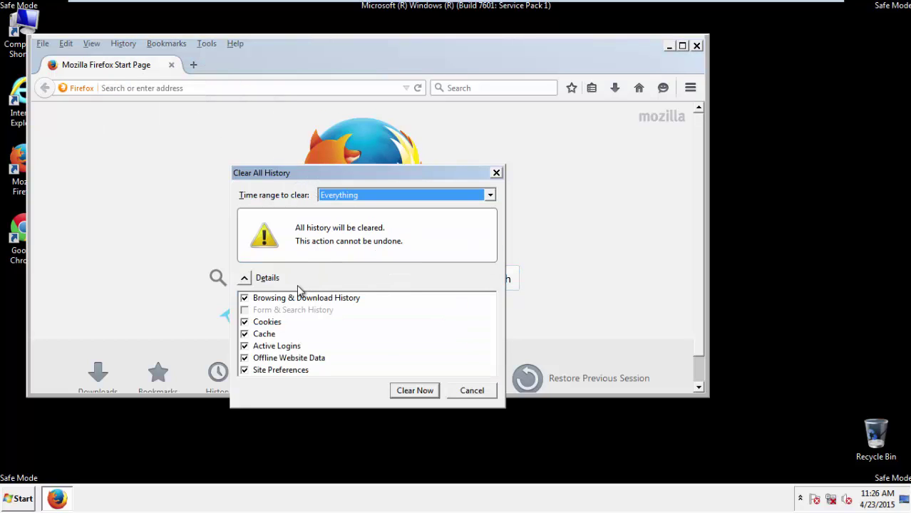
{"action": "left_click", "coordinate": [244, 358]}
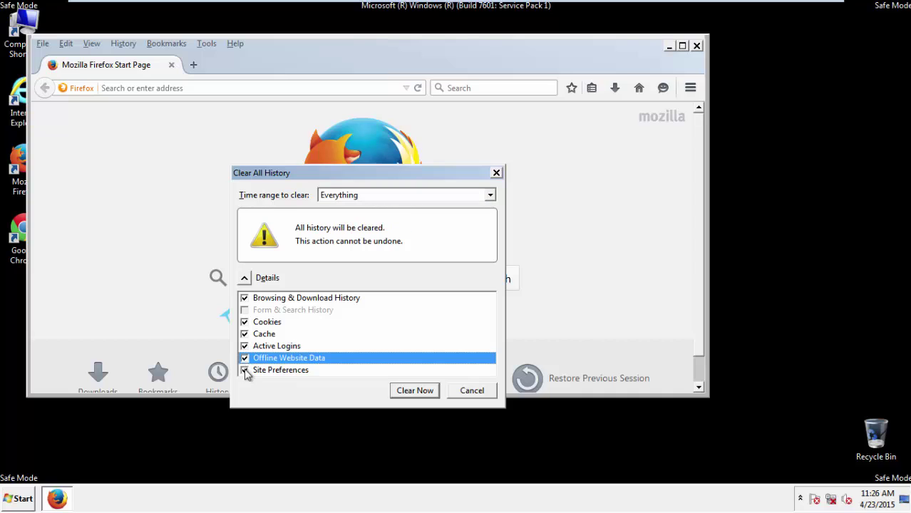
{"action": "left_click", "coordinate": [245, 370]}
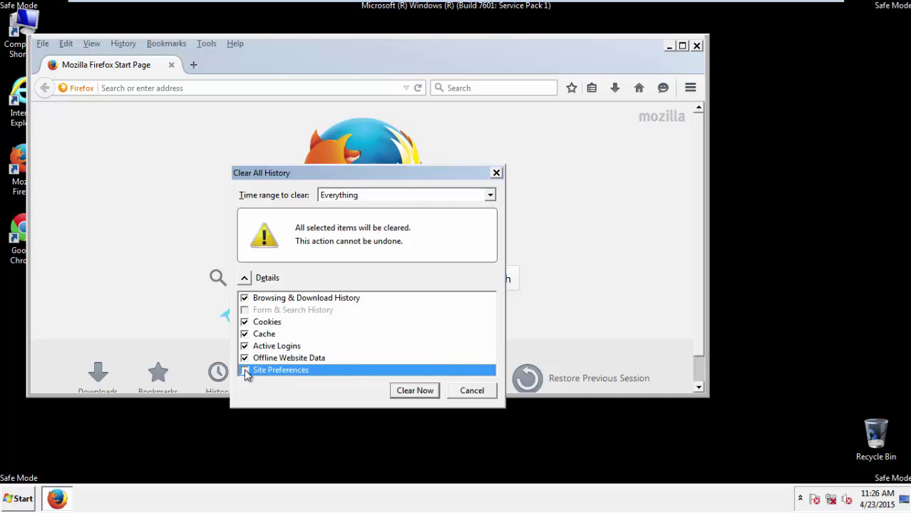
{"action": "left_click", "coordinate": [414, 393]}
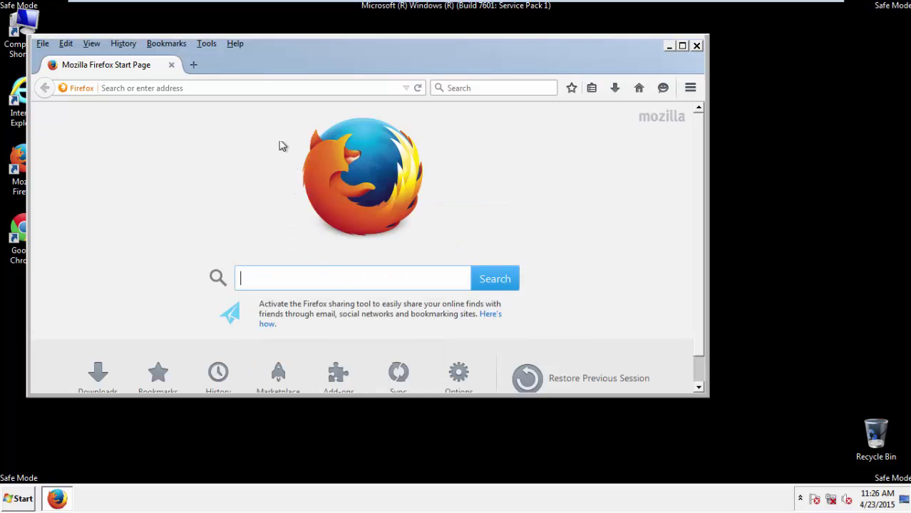
Refresh Firefox from Troubleshooting Information, finish the Import Wizard, and close Firefox.
{"action": "left_click", "coordinate": [236, 45]}
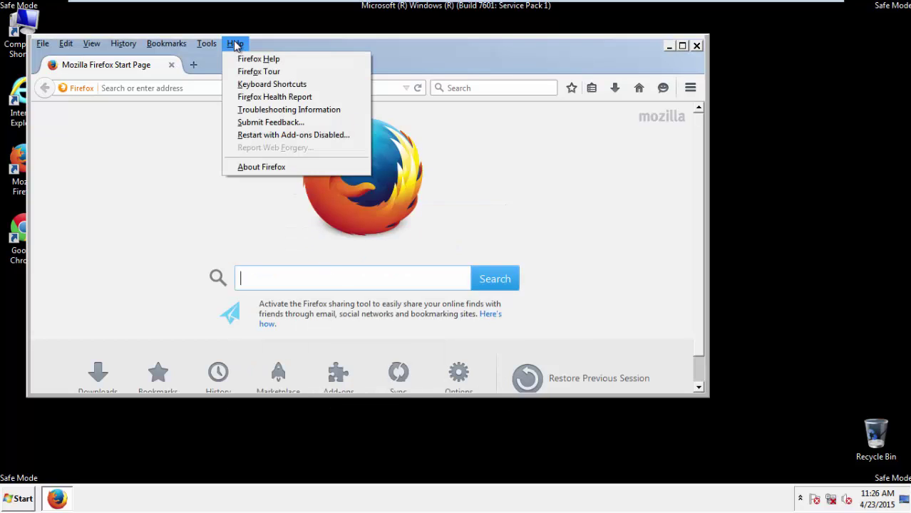
{"action": "left_click", "coordinate": [264, 109]}
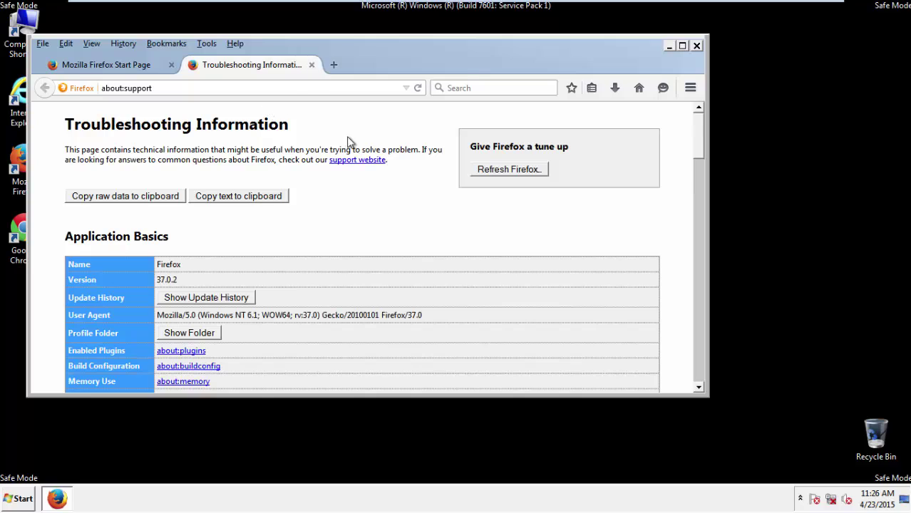
{"action": "left_click", "coordinate": [527, 169]}
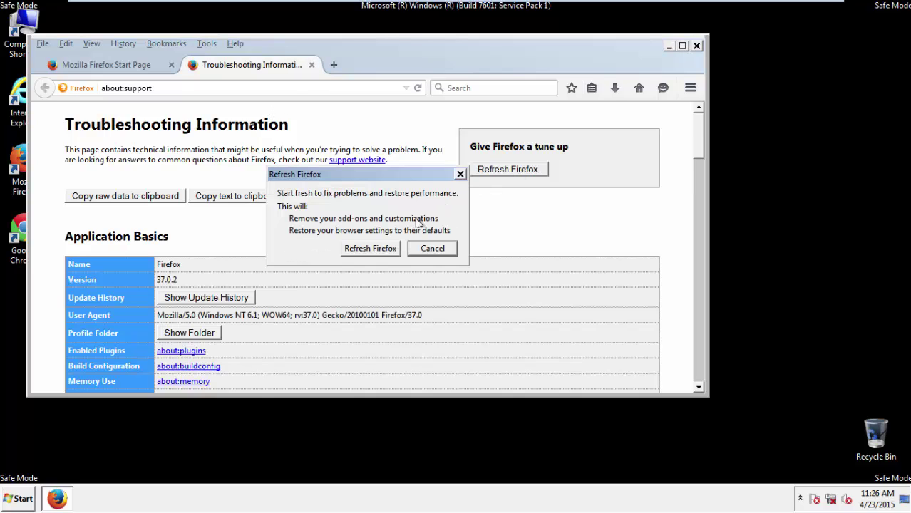
{"action": "left_click", "coordinate": [370, 248]}
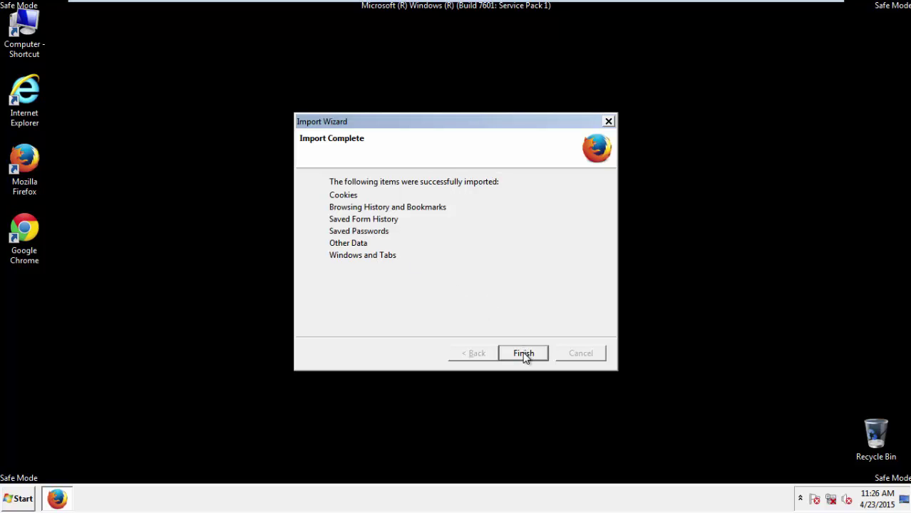
{"action": "left_click", "coordinate": [523, 354]}
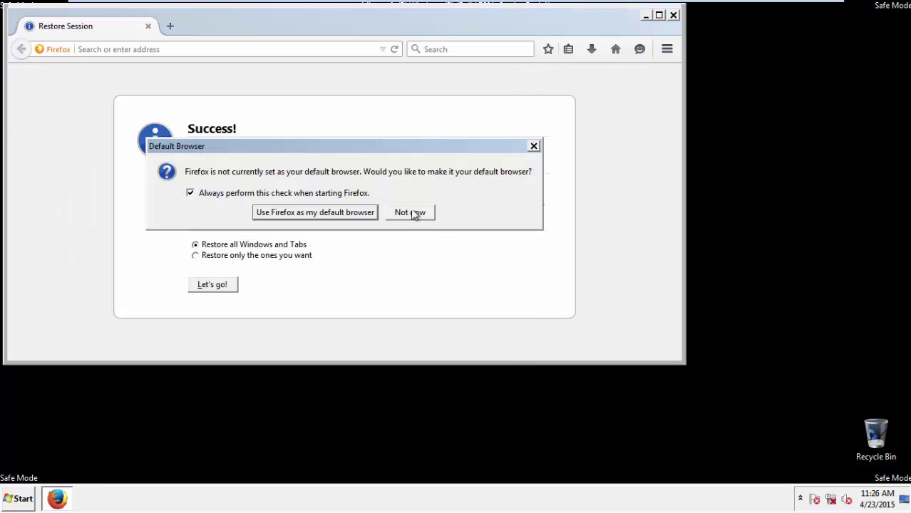
{"action": "left_click", "coordinate": [410, 212]}
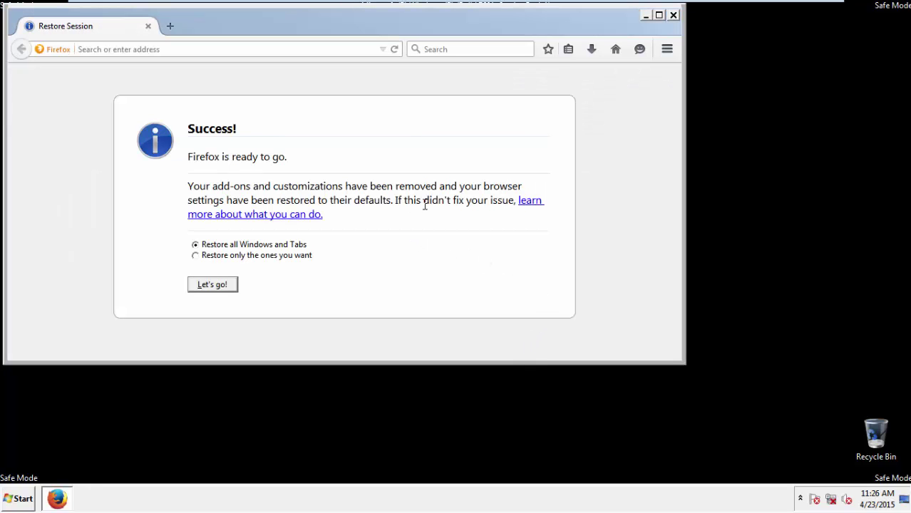
{"action": "left_click", "coordinate": [673, 15]}
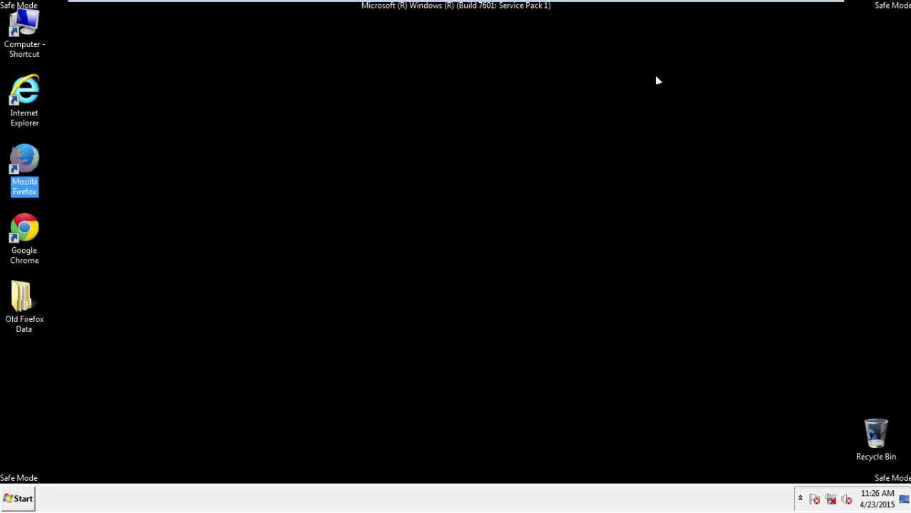
Launch Chrome, dismiss the default-browser prompt, and go to its history page in Settings.
{"action": "double_click", "coordinate": [21, 227]}
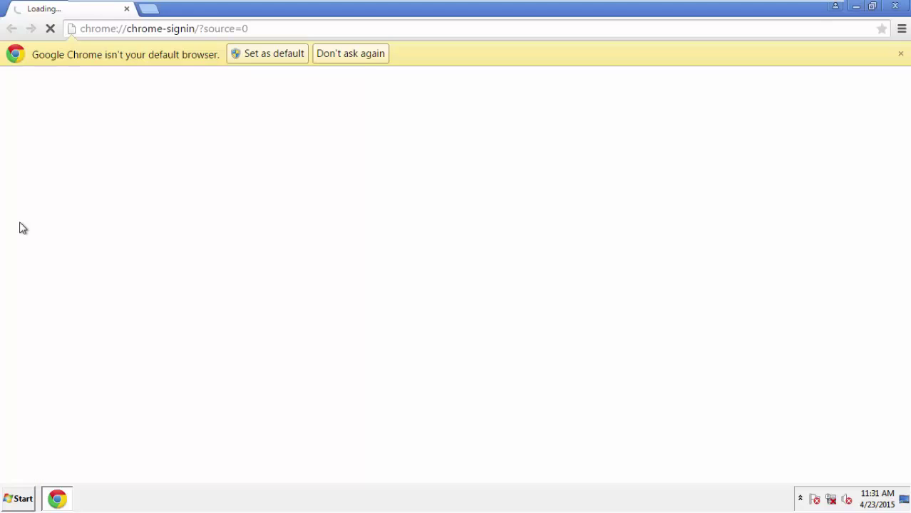
{"action": "left_click", "coordinate": [366, 54]}
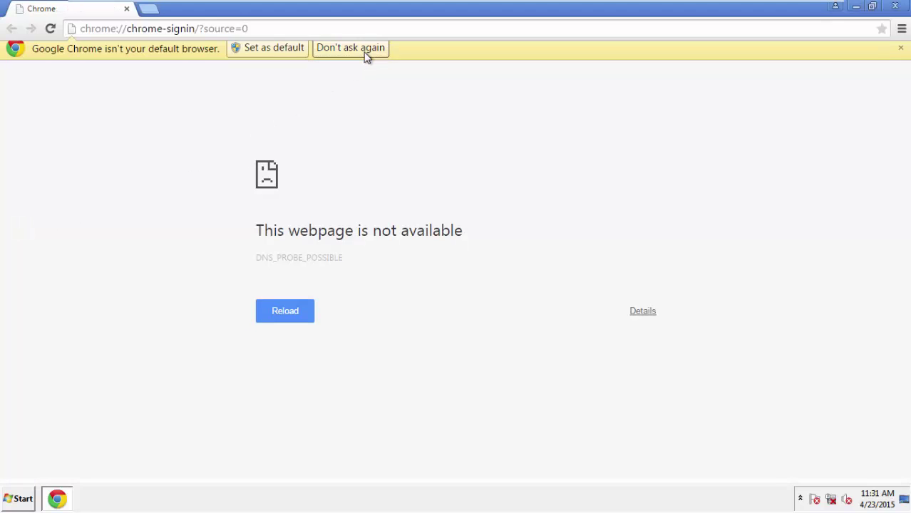
{"action": "left_click", "coordinate": [902, 30]}
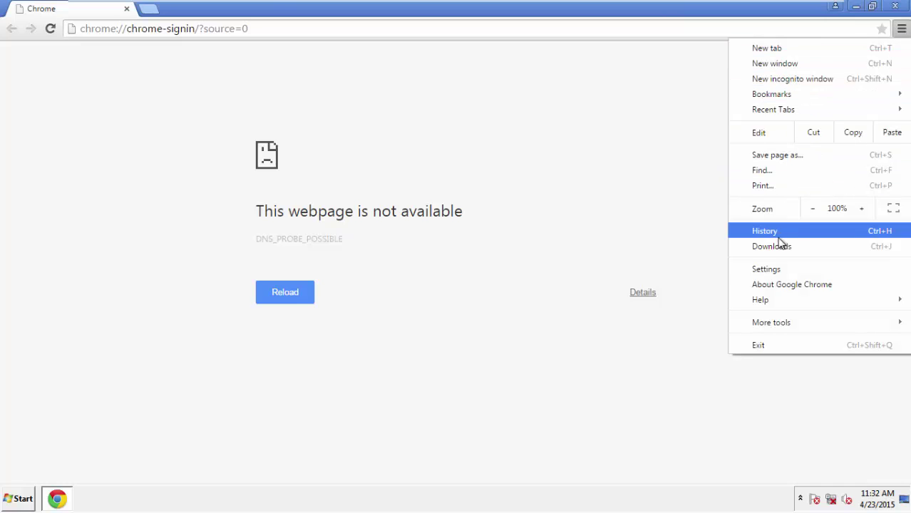
{"action": "left_click", "coordinate": [765, 270]}
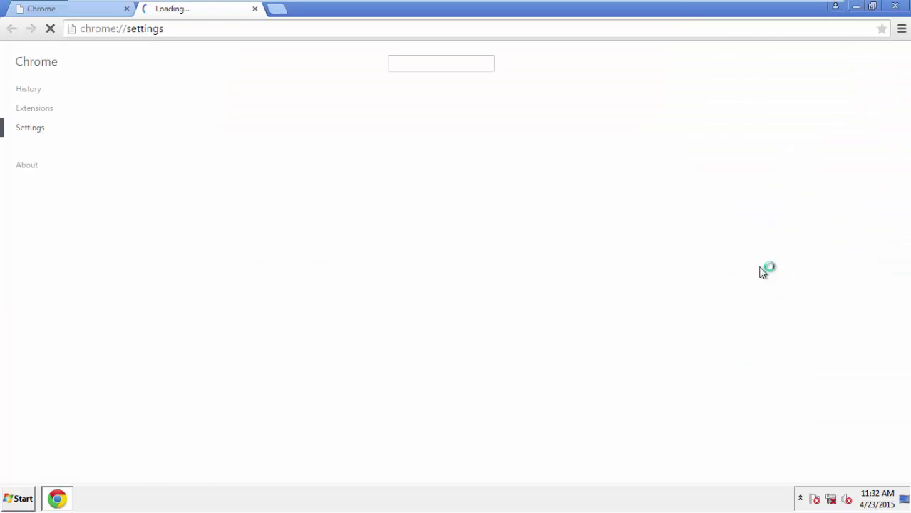
{"action": "left_click", "coordinate": [33, 92]}
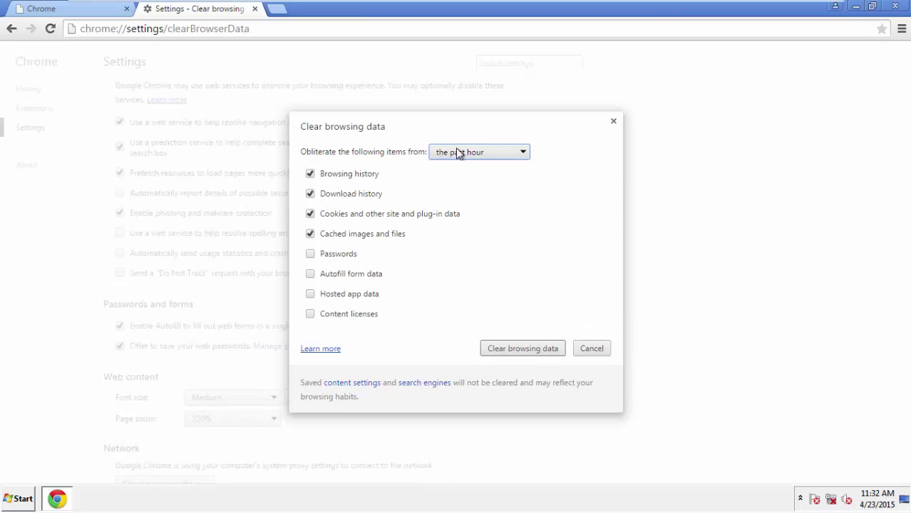
Clear browsing data from the beginning of time, including autofill, hosted app data and content licenses.
{"action": "left_click", "coordinate": [458, 154]}
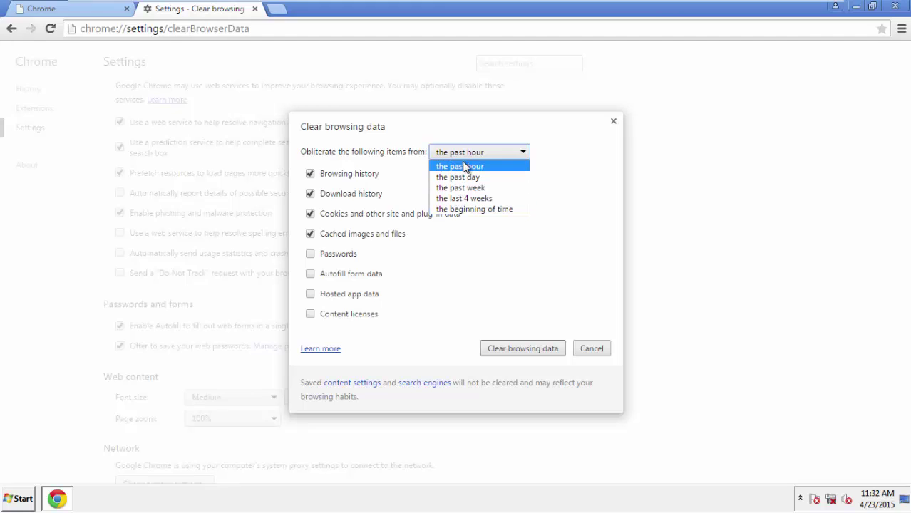
{"action": "left_click", "coordinate": [457, 210]}
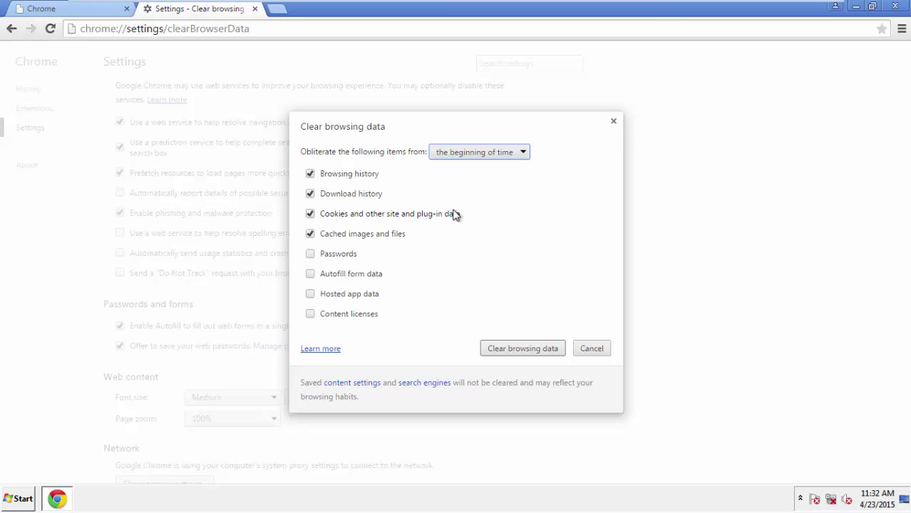
{"action": "left_click", "coordinate": [311, 275]}
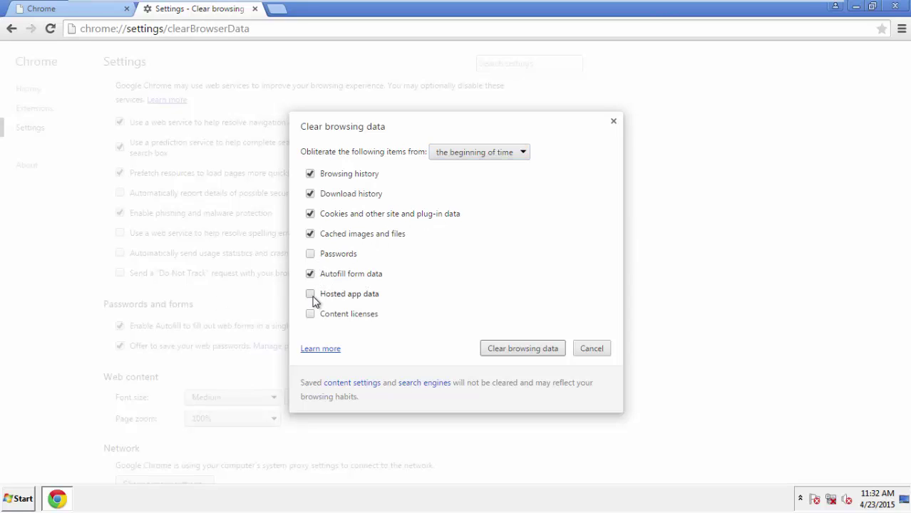
{"action": "left_click", "coordinate": [311, 294]}
{"action": "left_click", "coordinate": [312, 314]}
{"action": "left_click", "coordinate": [509, 349]}
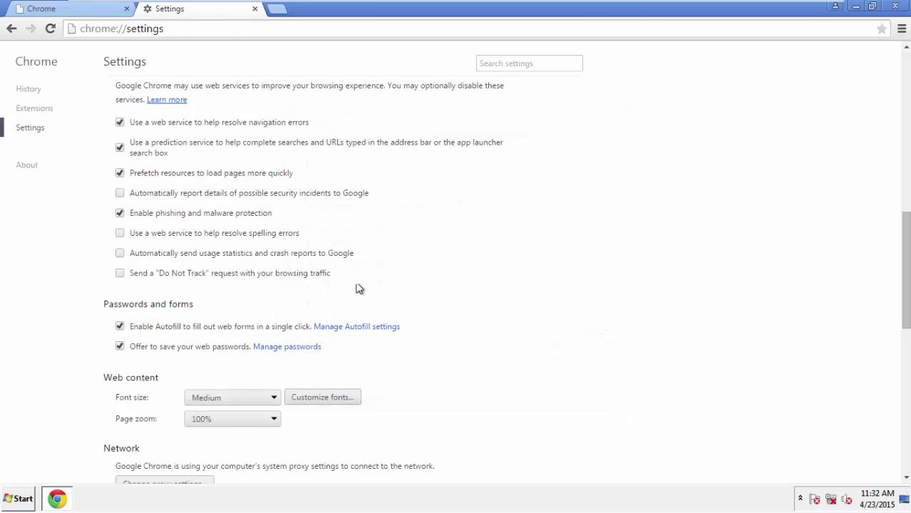
Reset Chrome's settings to their original defaults and close the Chrome window.
{"action": "left_click_drag", "start_coordinate": [906, 219], "coordinate": [906, 378]}
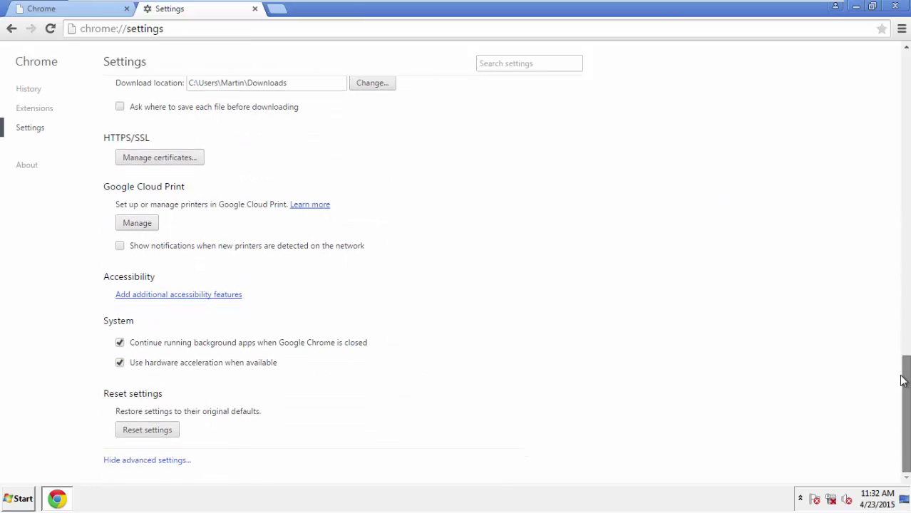
{"action": "left_click", "coordinate": [174, 432]}
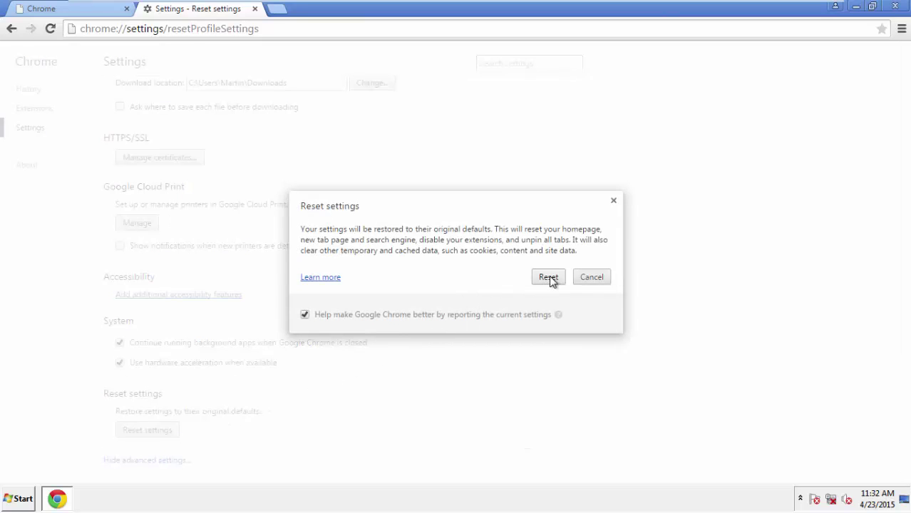
{"action": "left_click", "coordinate": [547, 278]}
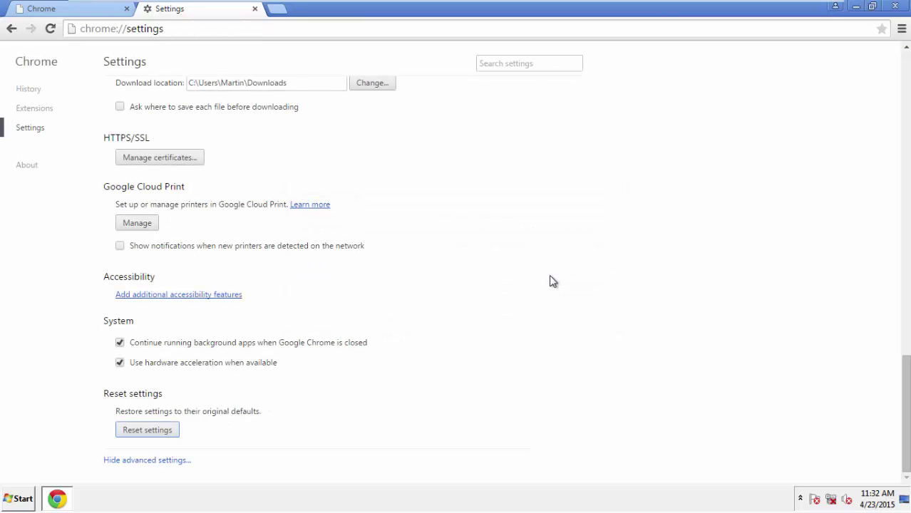
{"action": "left_click", "coordinate": [888, 6]}
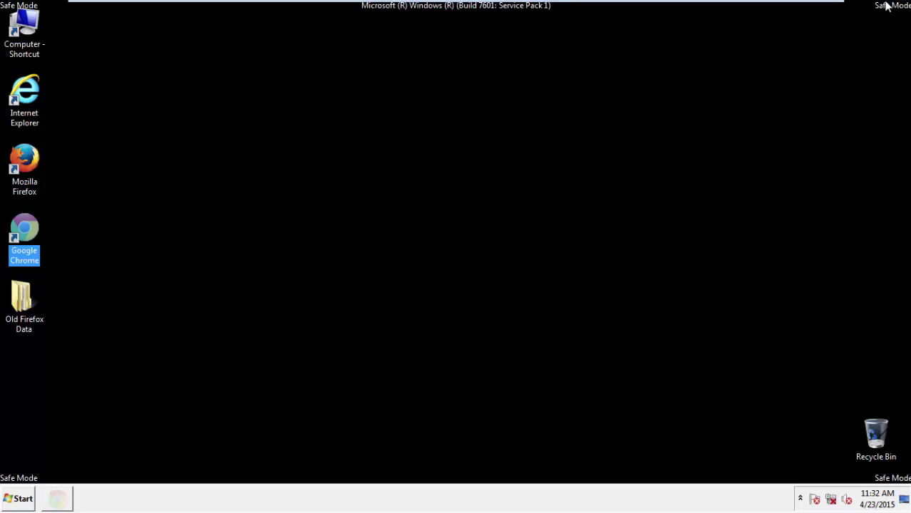
{"action": "left_click", "coordinate": [492, 230]}
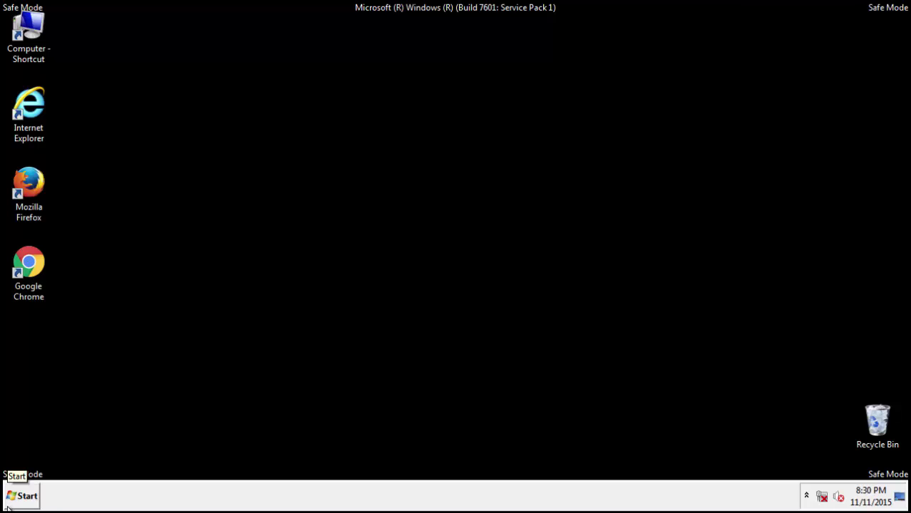
Remove the Lucky Bright add-on in Firefox, restart it, then close both tabs.
{"action": "left_click", "coordinate": [39, 198]}
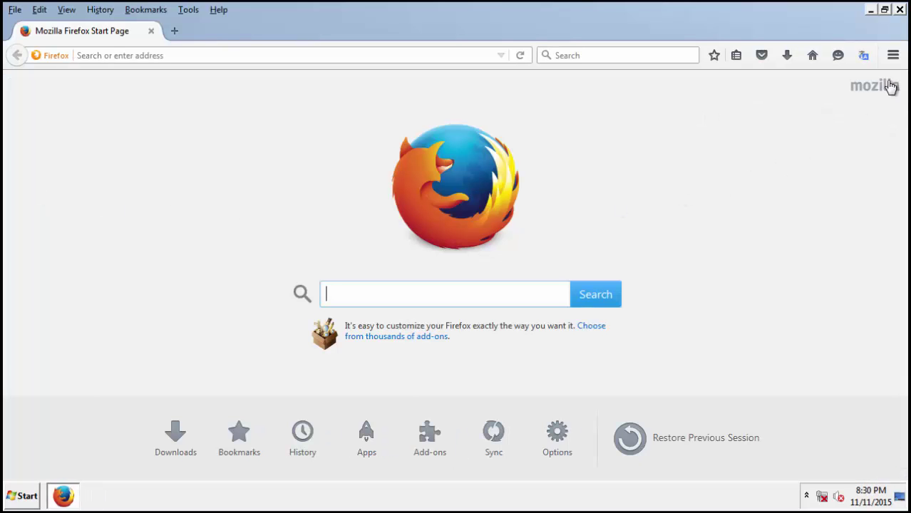
{"action": "left_click", "coordinate": [894, 55]}
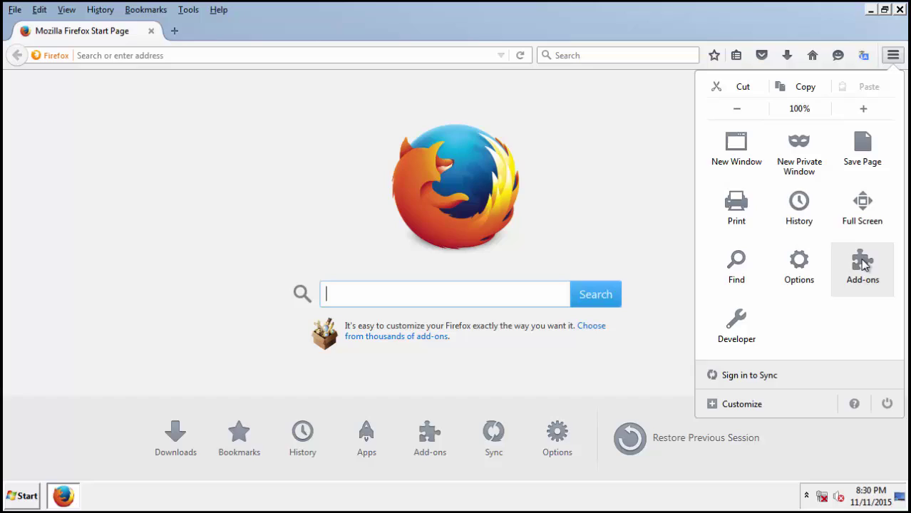
{"action": "left_click", "coordinate": [863, 265]}
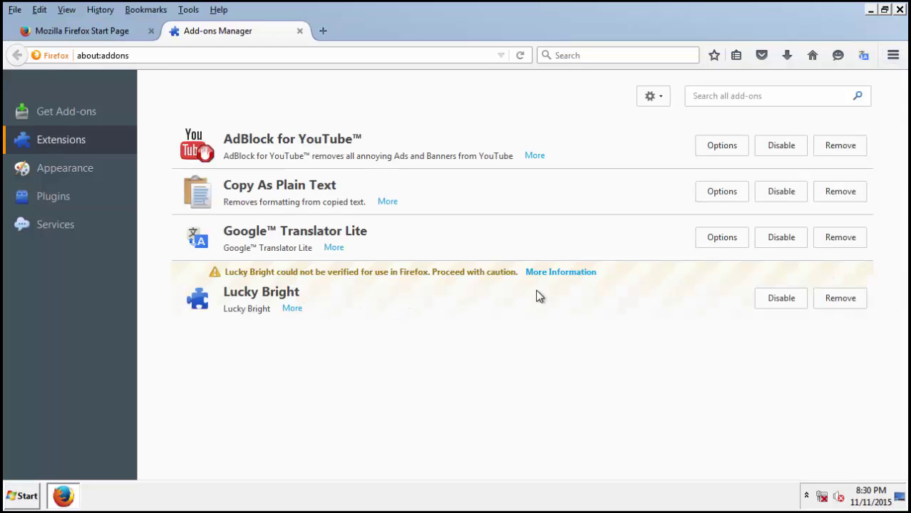
{"action": "left_click", "coordinate": [831, 299]}
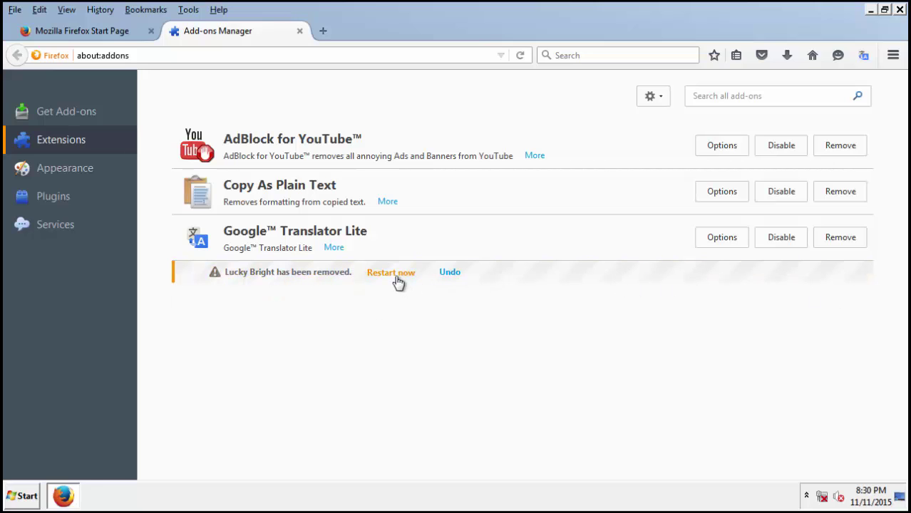
{"action": "left_click", "coordinate": [396, 275]}
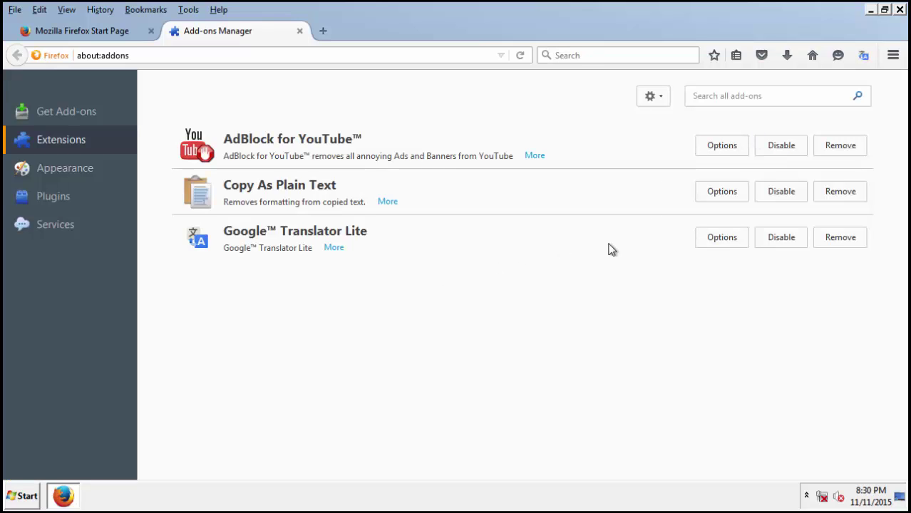
{"action": "left_click", "coordinate": [900, 10]}
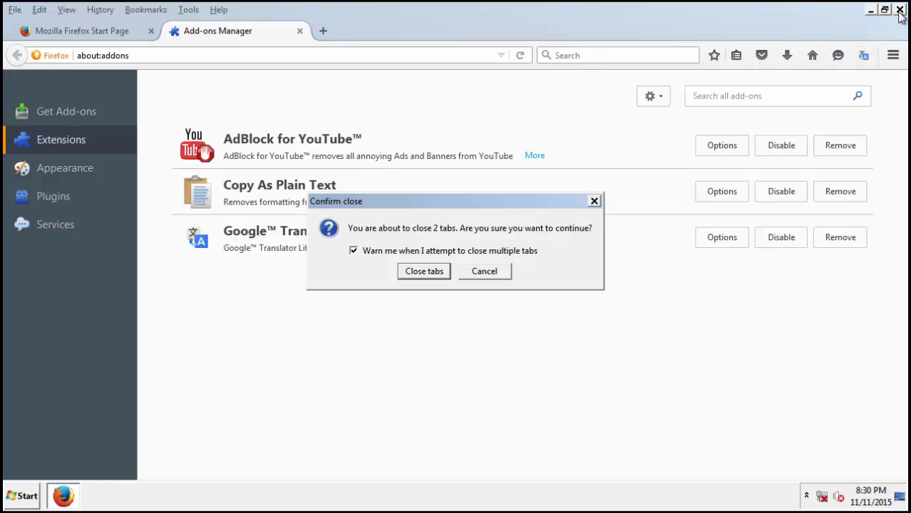
{"action": "left_click", "coordinate": [440, 276]}
Remove the Lucky Bright extension from Chrome's Extensions page, then close Chrome.
{"action": "double_click", "coordinate": [36, 270]}
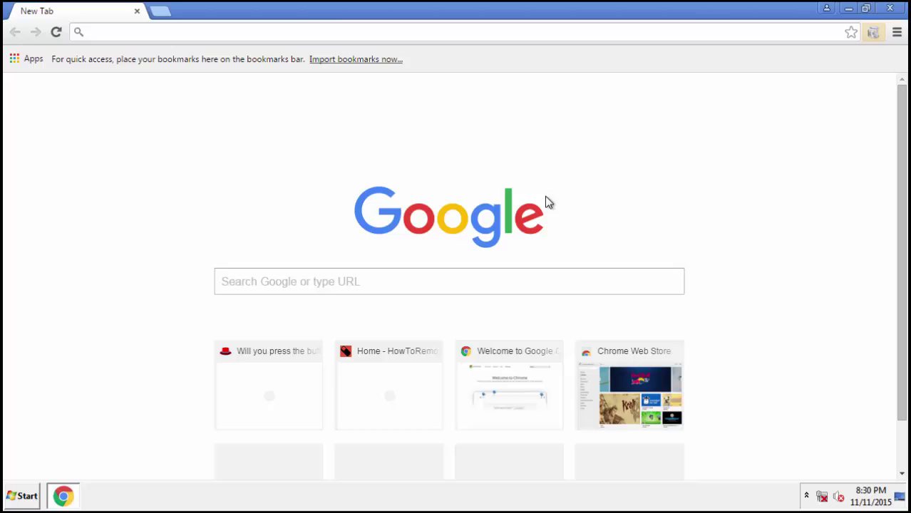
{"action": "left_click", "coordinate": [897, 32]}
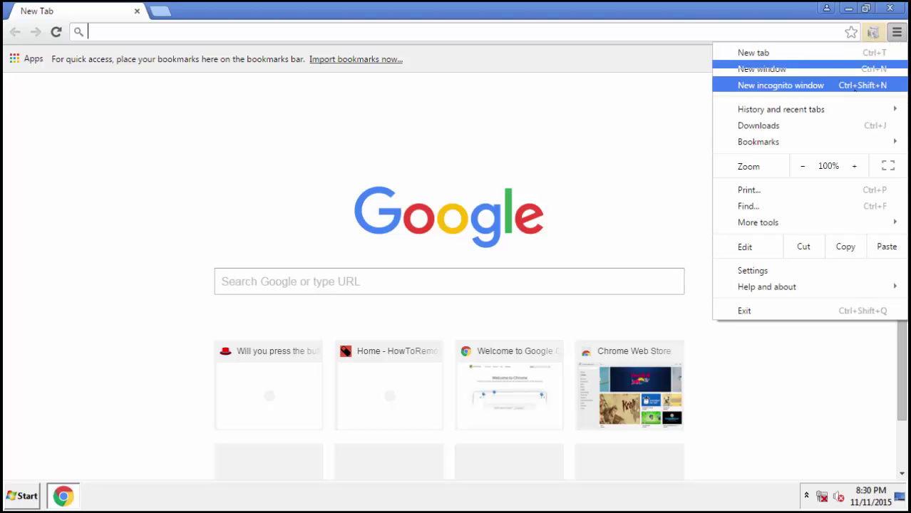
{"action": "left_click", "coordinate": [770, 272]}
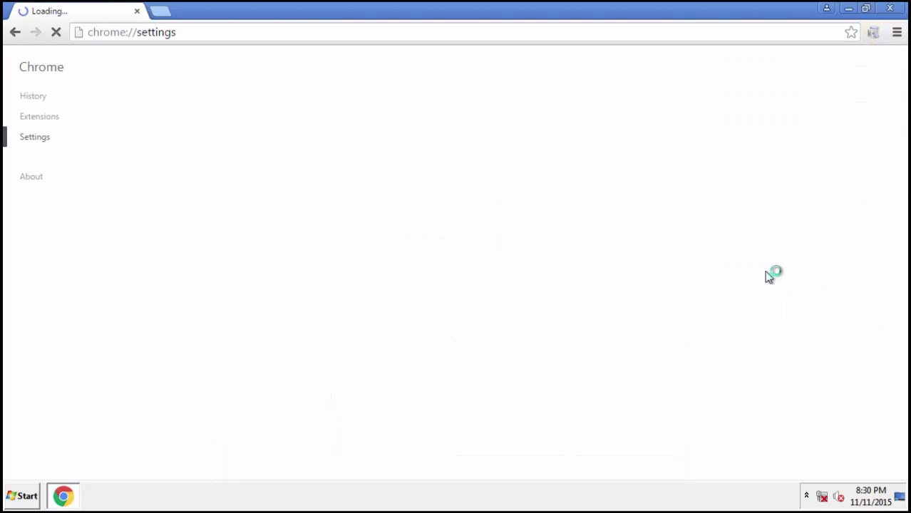
{"action": "left_click", "coordinate": [28, 121]}
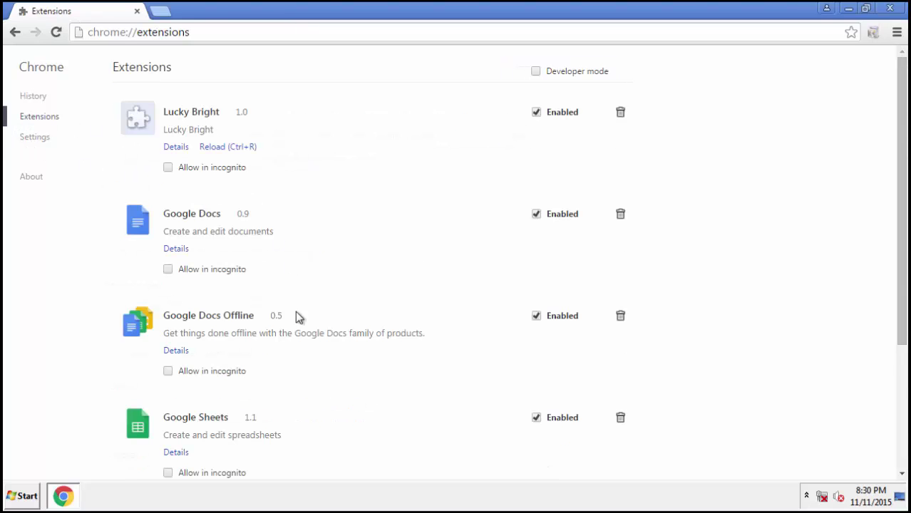
{"action": "scroll", "coordinate": [285, 335], "scroll_direction": "down", "scroll_amount": 3}
{"action": "scroll", "coordinate": [250, 353], "scroll_direction": "up", "scroll_amount": 1}
{"action": "scroll", "coordinate": [242, 321], "scroll_direction": "up", "scroll_amount": 2}
{"action": "left_click", "coordinate": [620, 114]}
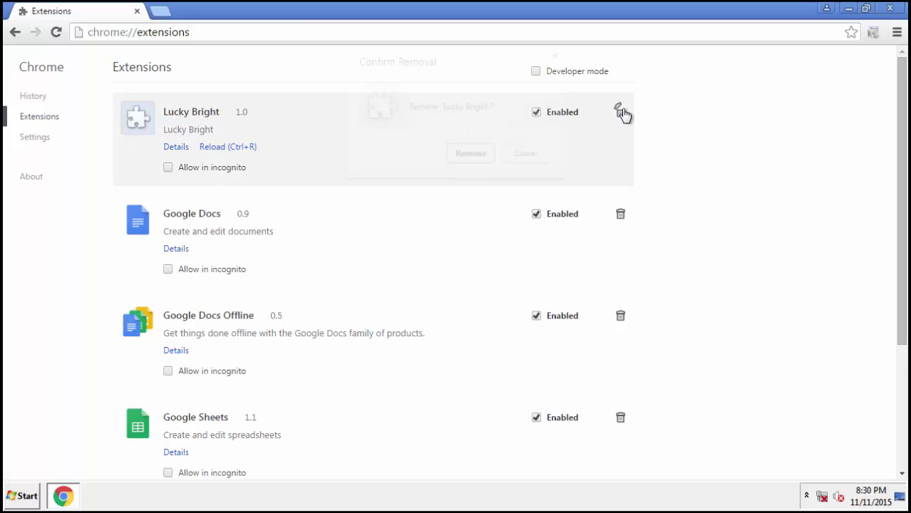
{"action": "left_click", "coordinate": [484, 157]}
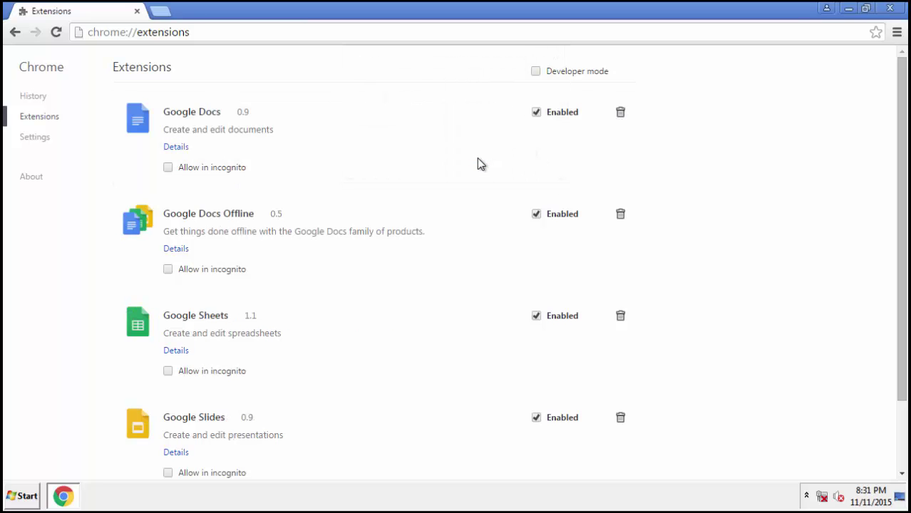
{"action": "left_click", "coordinate": [891, 10]}
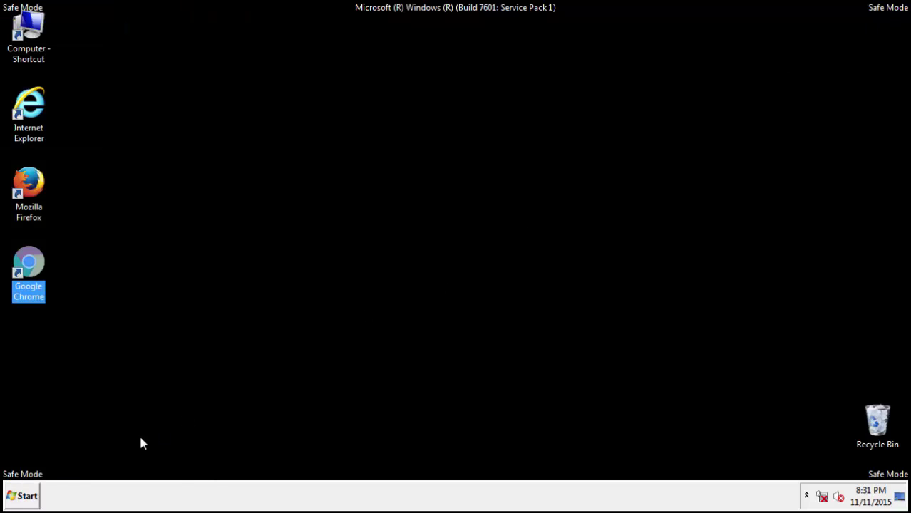
Restart into normal Windows and open Internet Explorer, now showing the MSN home page.
{"action": "left_click", "coordinate": [21, 499]}
{"action": "mouse_move", "coordinate": [247, 465]}
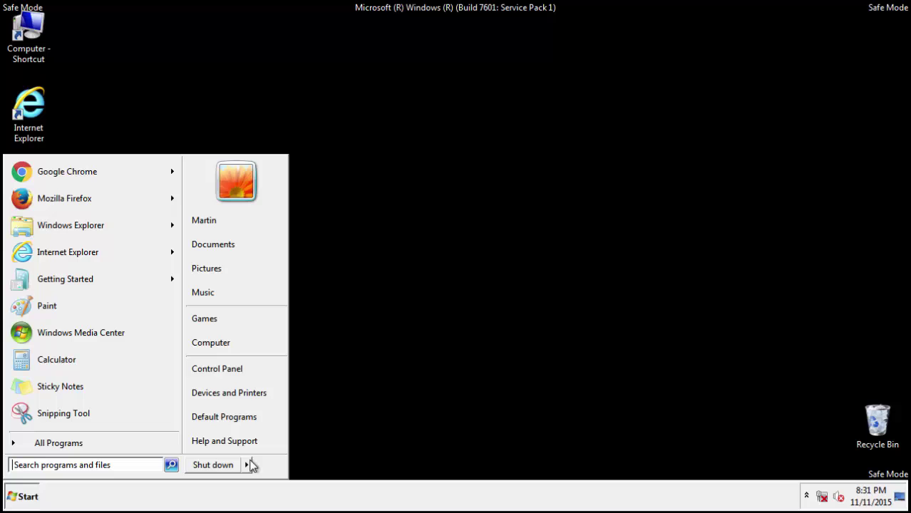
{"action": "left_click", "coordinate": [277, 464]}
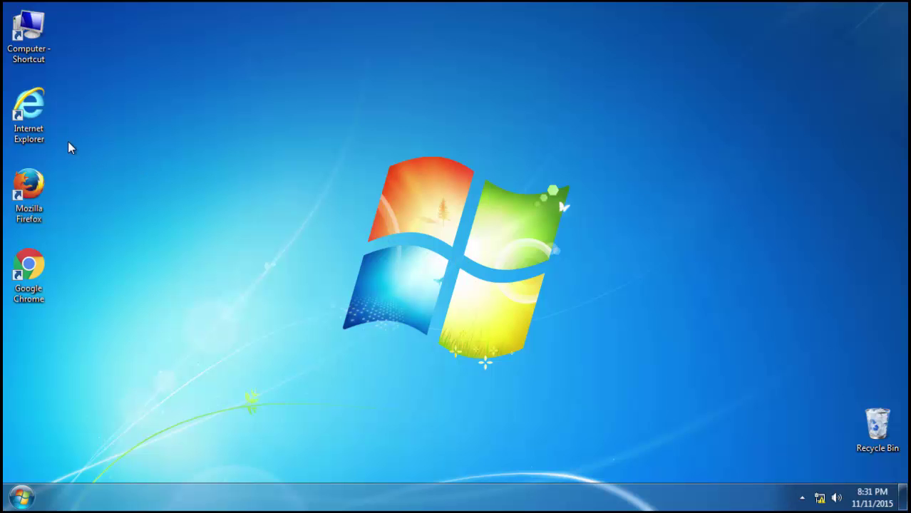
{"action": "double_click", "coordinate": [37, 128]}
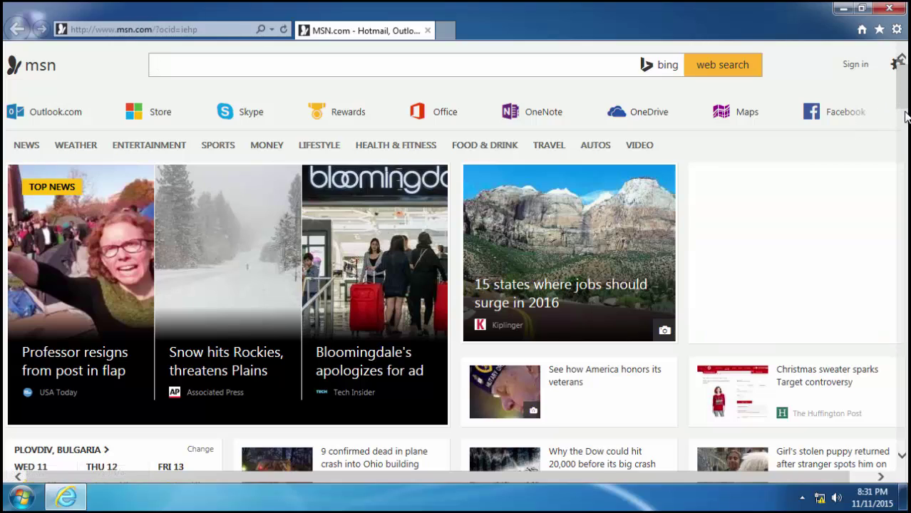
Go to howtoremove.guide and open the PC Optimization Tips article from its Tips section.
{"action": "mouse_move", "coordinate": [905, 116]}
{"action": "left_mouse_down"}
{"action": "mouse_move", "coordinate": [905, 229]}
{"action": "mouse_move", "coordinate": [904, 107]}
{"action": "left_mouse_up"}
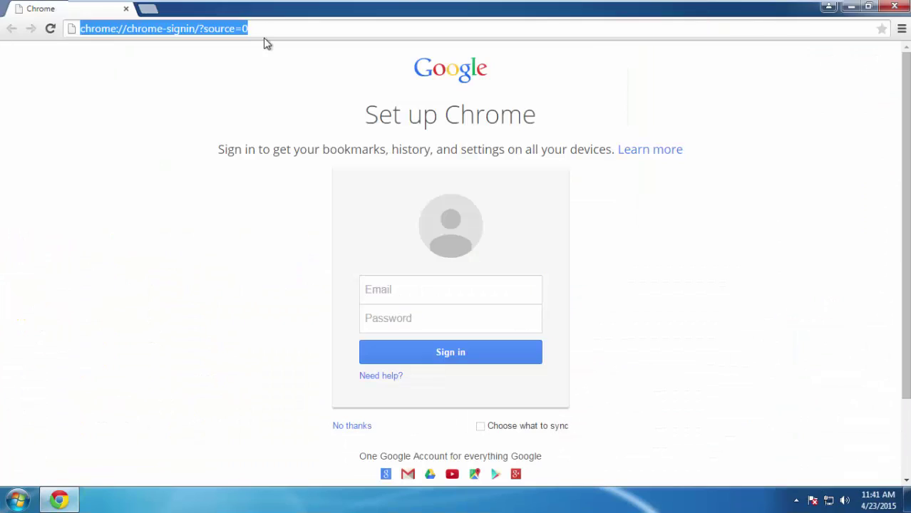
{"action": "type", "text": "how"}
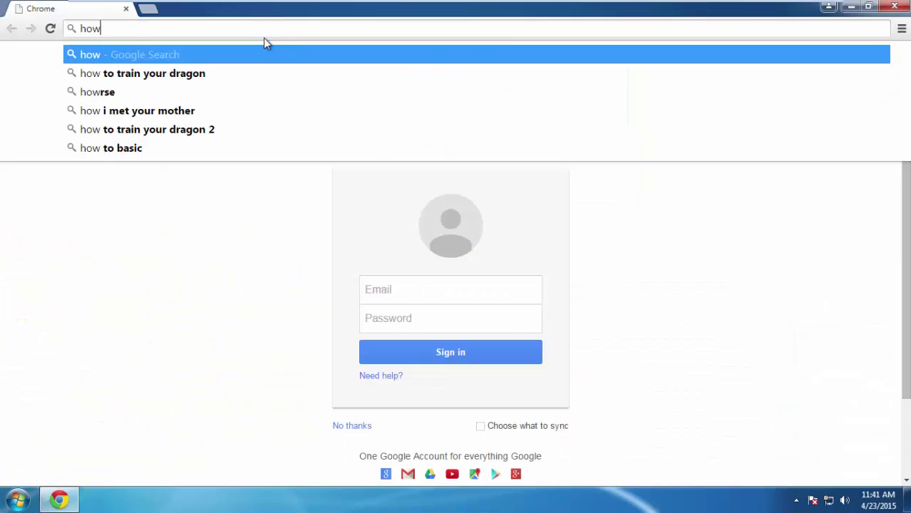
{"action": "type", "text": "toremove.guide"}
{"action": "key", "text": "Return"}
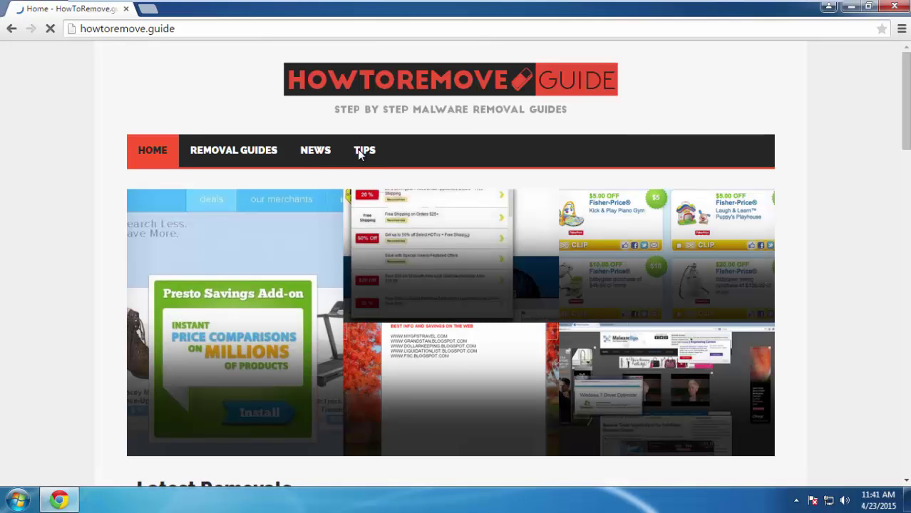
{"action": "left_click", "coordinate": [360, 153]}
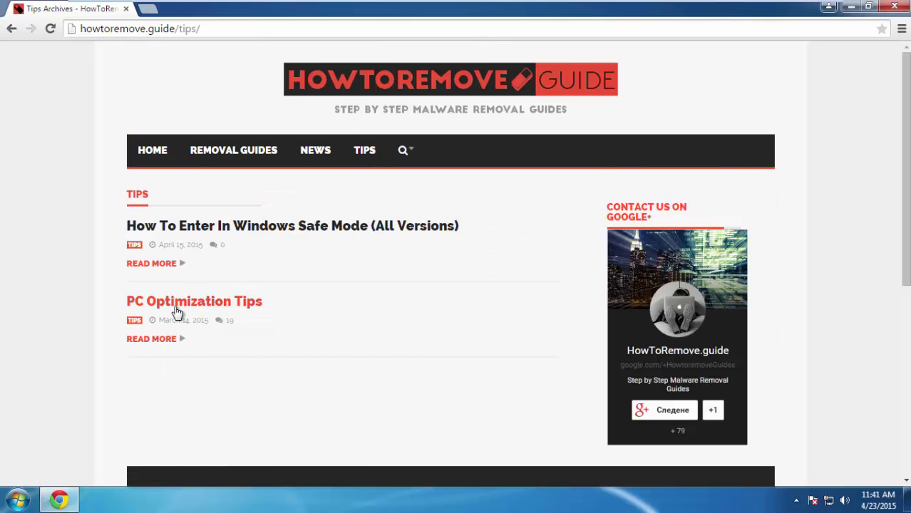
{"action": "left_click", "coordinate": [176, 308]}
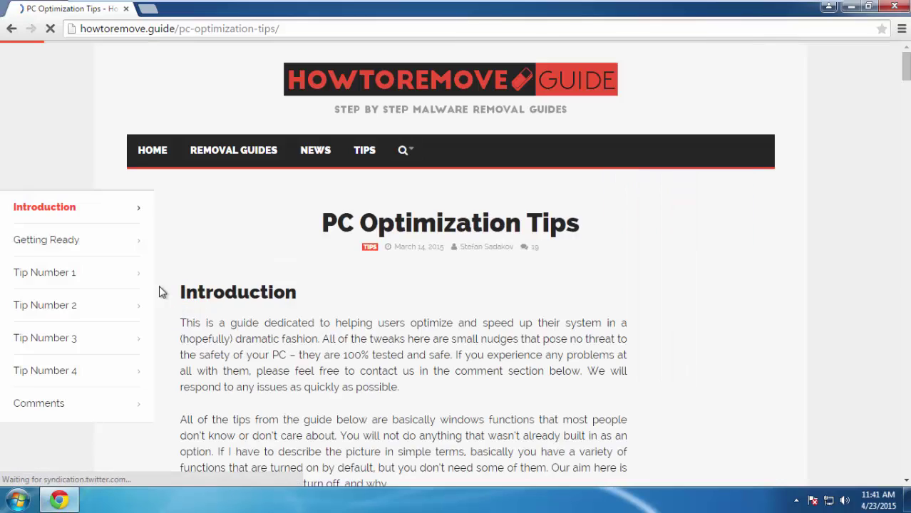
Use the article sidebar to jump via Tip Number 1 to the Tip Number 3 section.
{"action": "left_click", "coordinate": [50, 239]}
{"action": "left_click", "coordinate": [61, 148]}
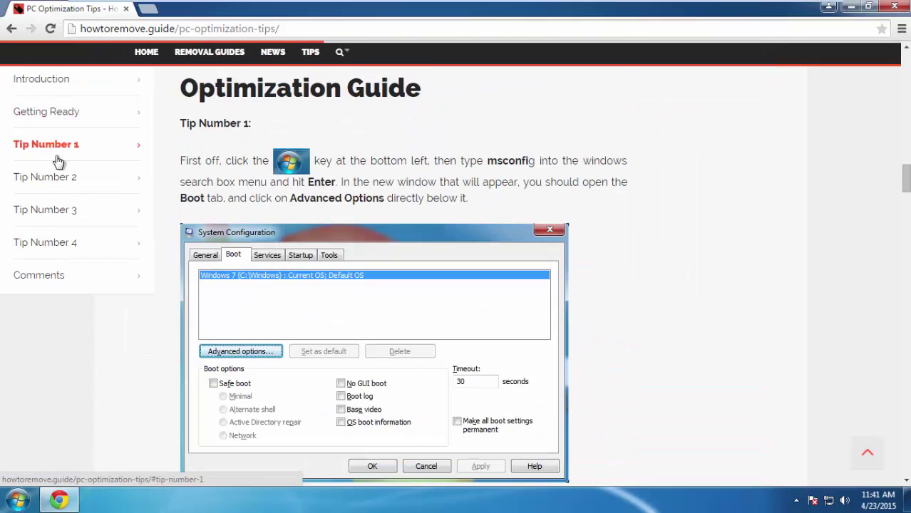
{"action": "left_click", "coordinate": [47, 178]}
{"action": "left_click", "coordinate": [50, 209]}
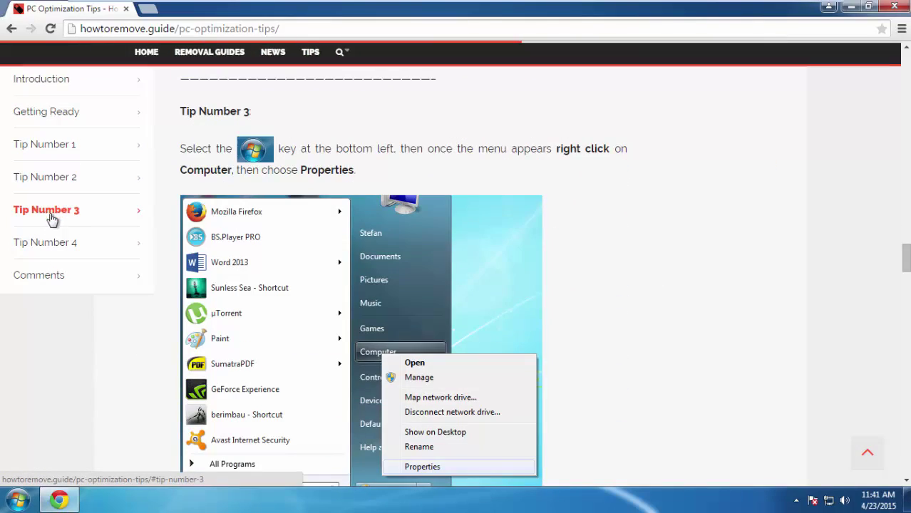